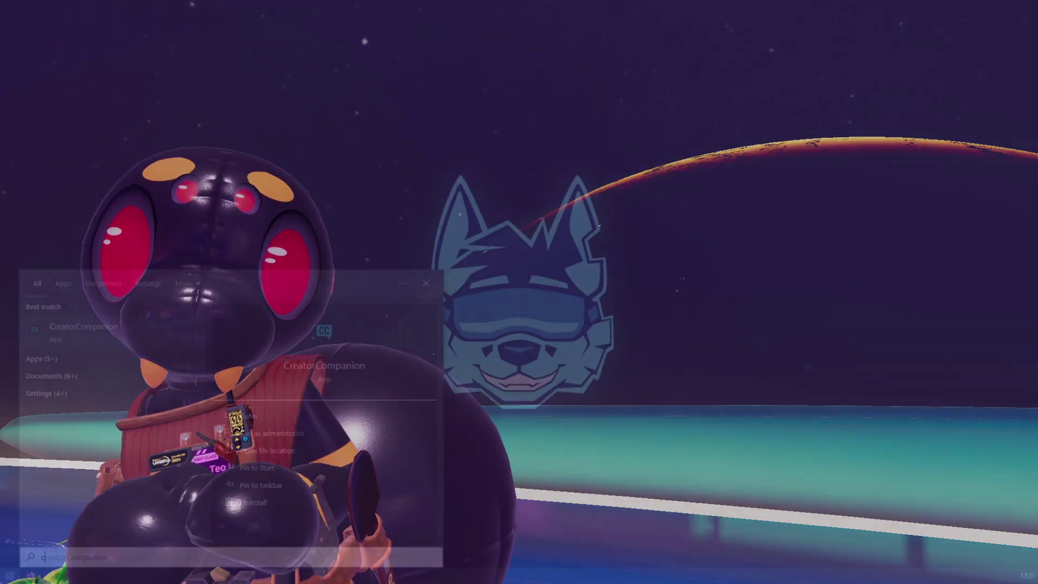
Search the Windows Start menu for 'creator' to find the Creator Companion app.
text(reator)
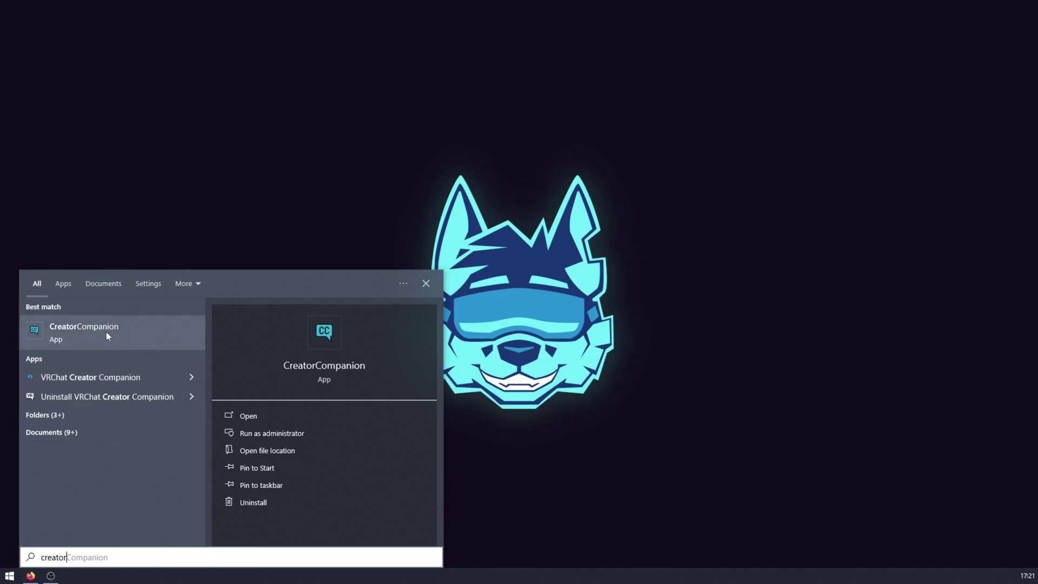
In Creator Companion, start a Unity 2022 Avatar Project named 'My Furality Umbra Avatar'.
click(107, 336)
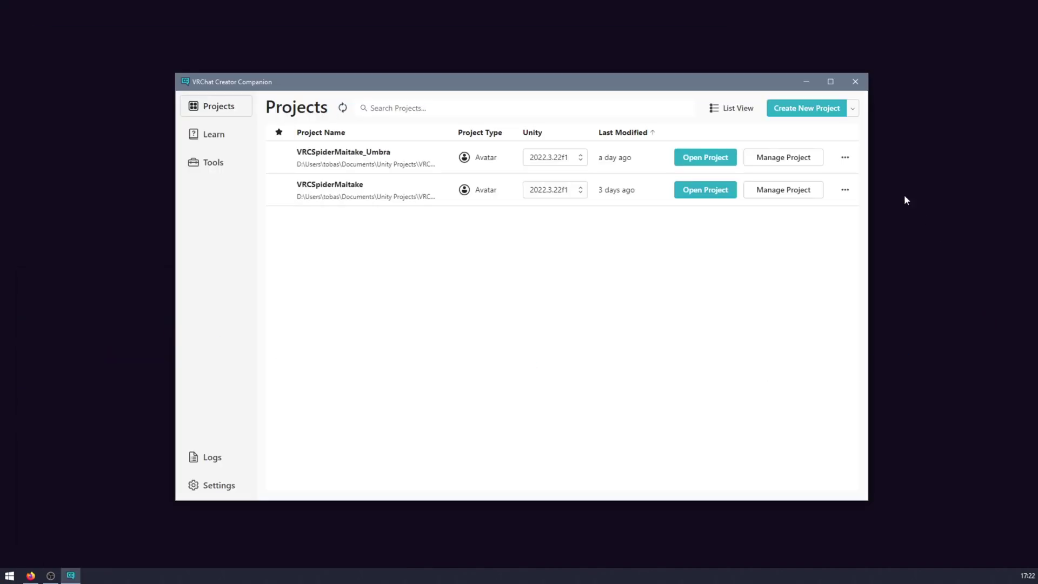
click(831, 115)
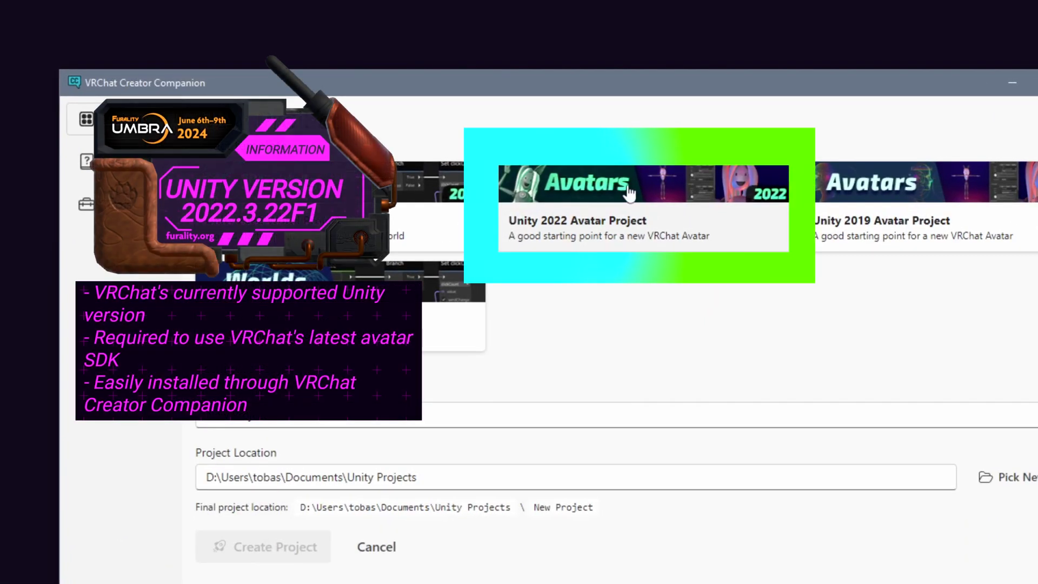
click(629, 192)
click(377, 421)
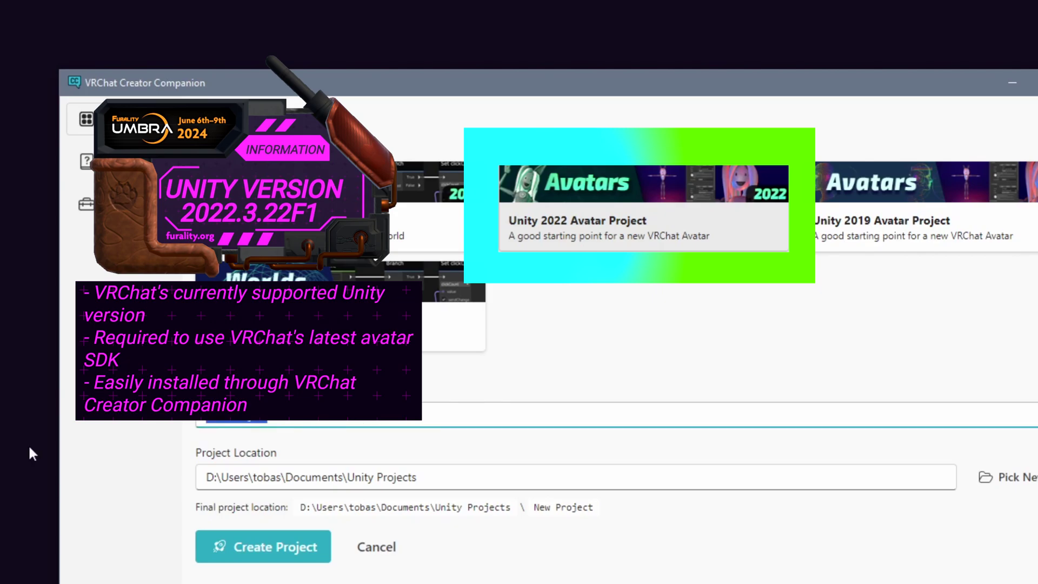
text(My Furality Umbra)
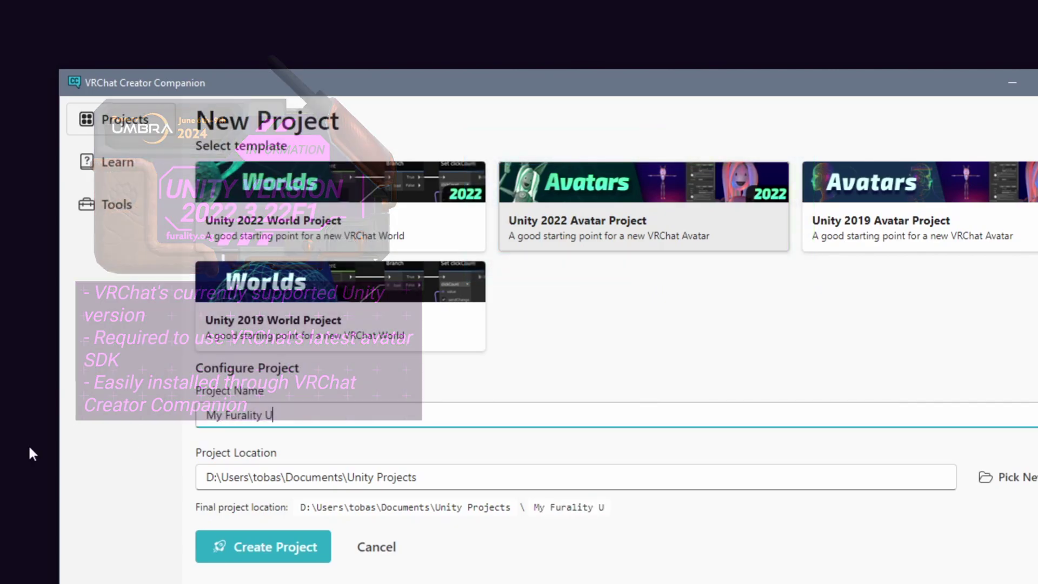
text( Avatar)
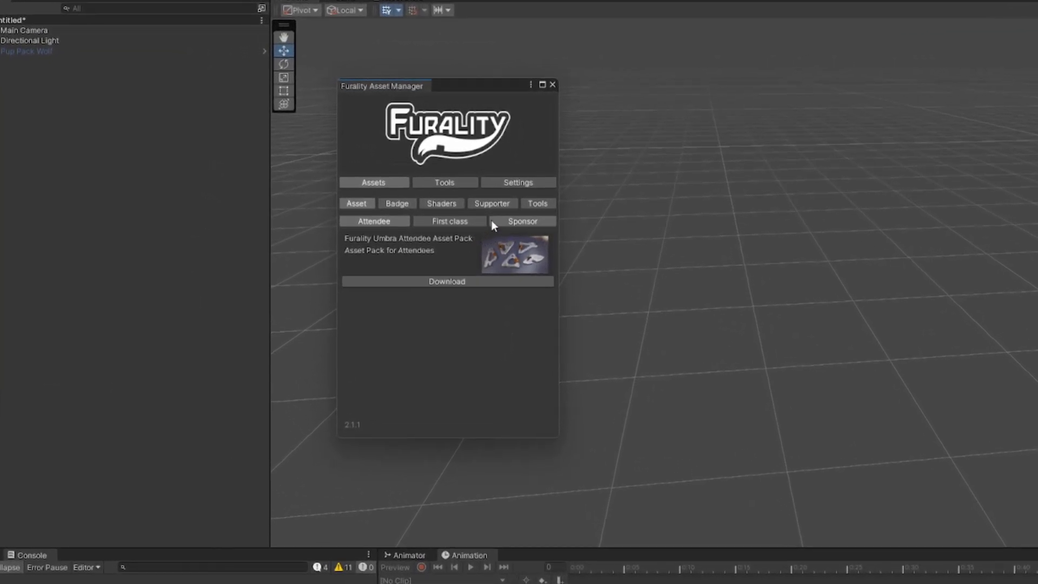
Install the Umbra Sponsor Asset Pack from the Furality Asset Manager's Sponsor tab, then enter furality.online in the browser.
click(512, 223)
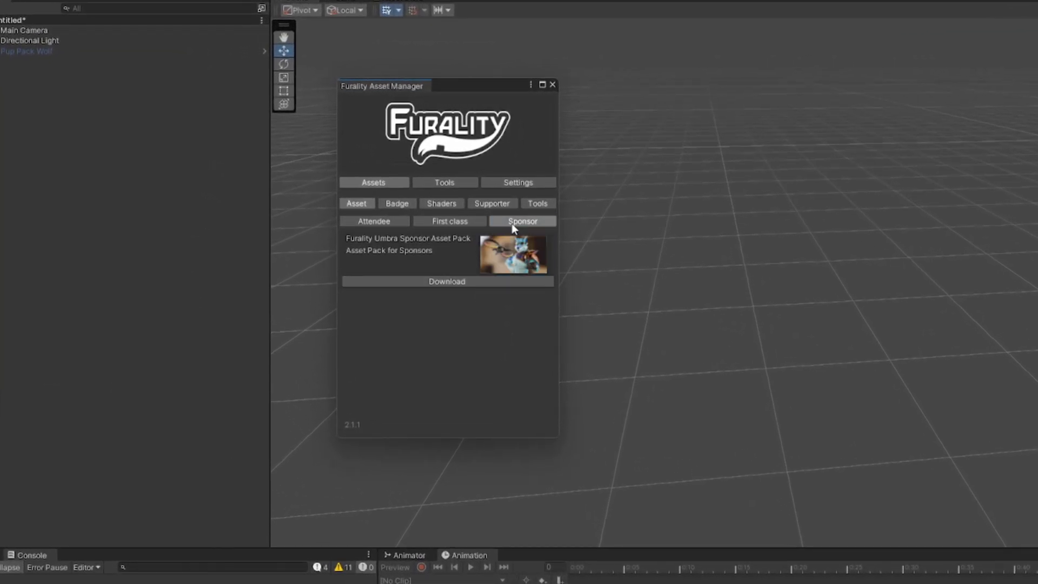
click(469, 282)
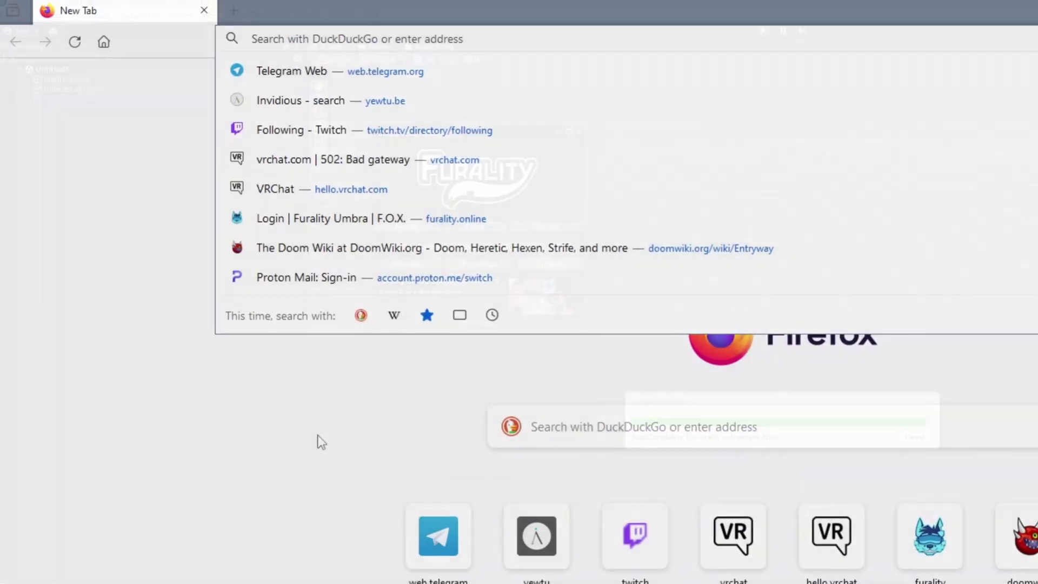
text(furality.online)
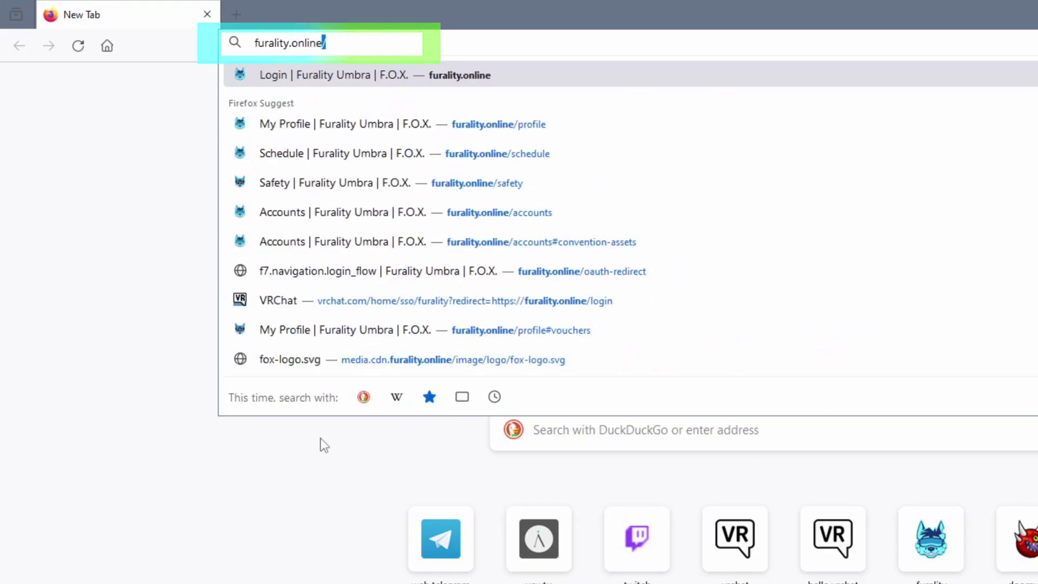
From furality.online's Umbra page and Shader Repository, send the Umbra Shader to Creator Companion.
key(Return)
middle_click(102, 280)
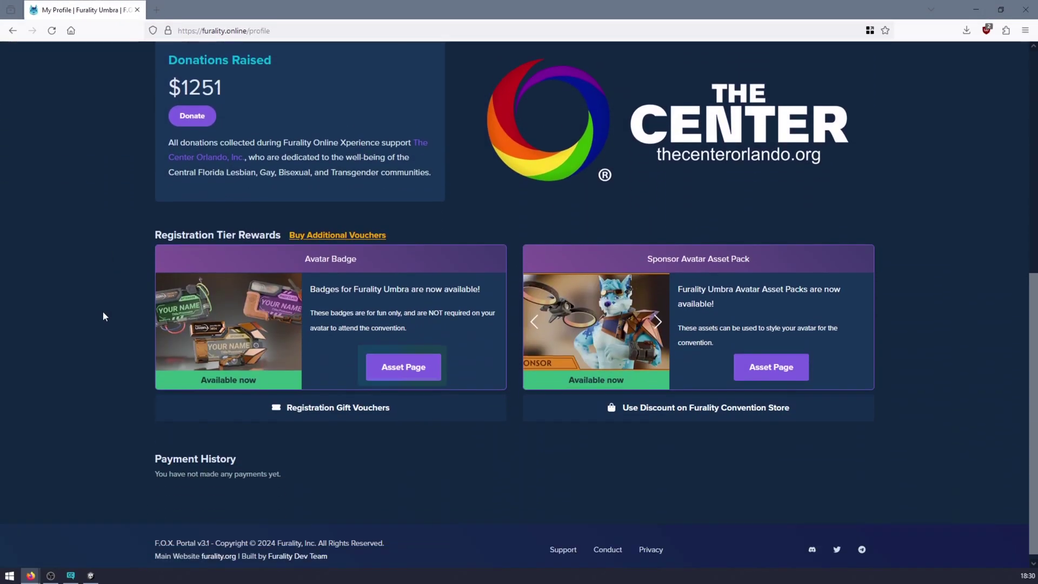
click(415, 368)
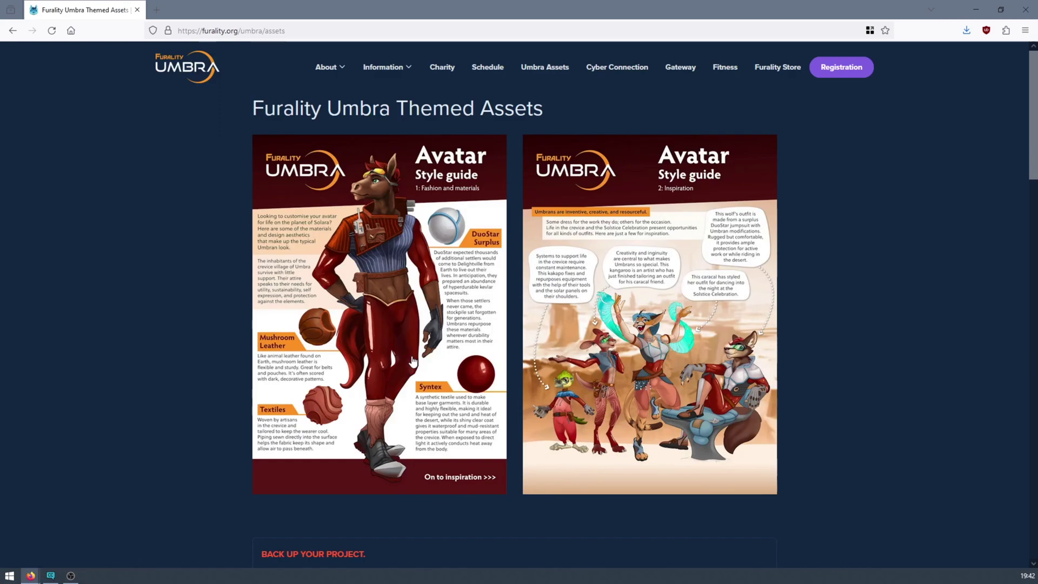
scroll(144, 327, down, 8)
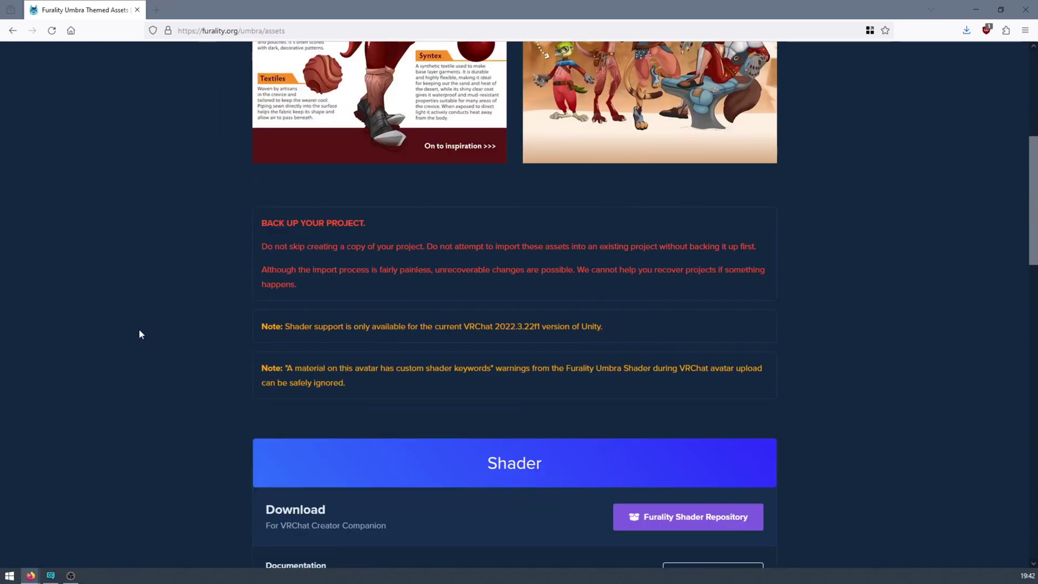
scroll(135, 330, down, 2)
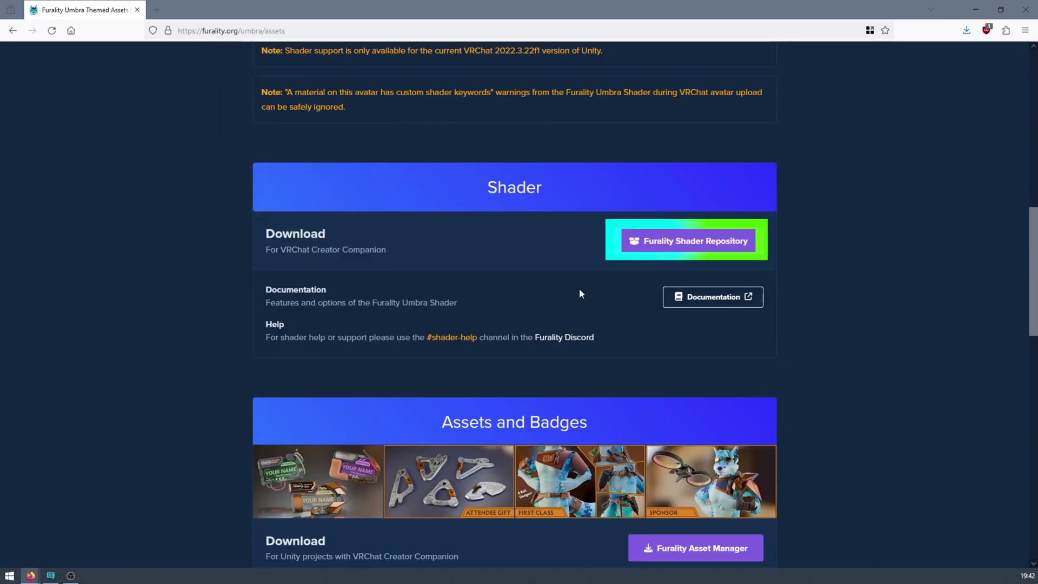
click(693, 252)
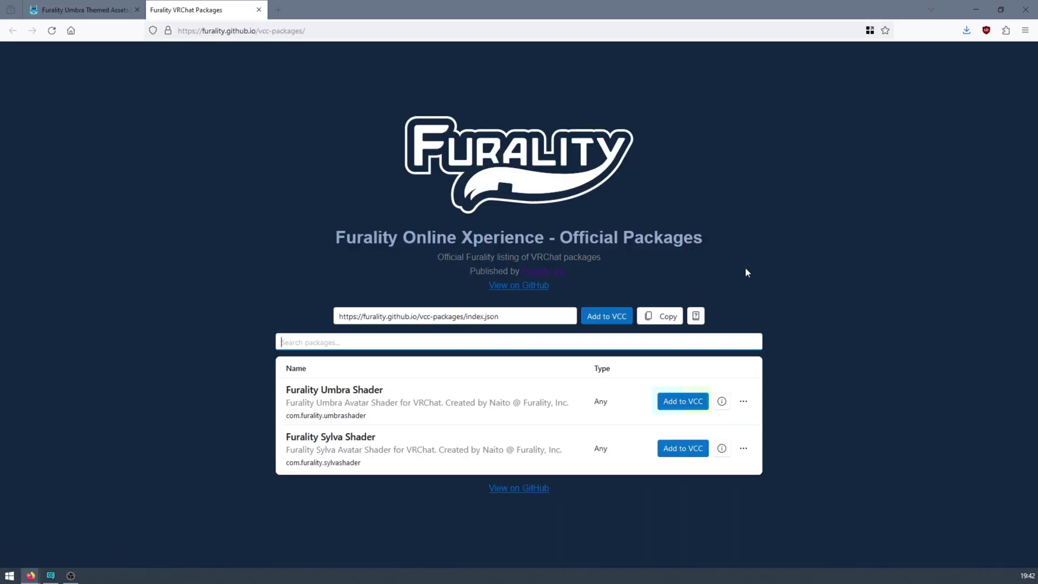
click(689, 408)
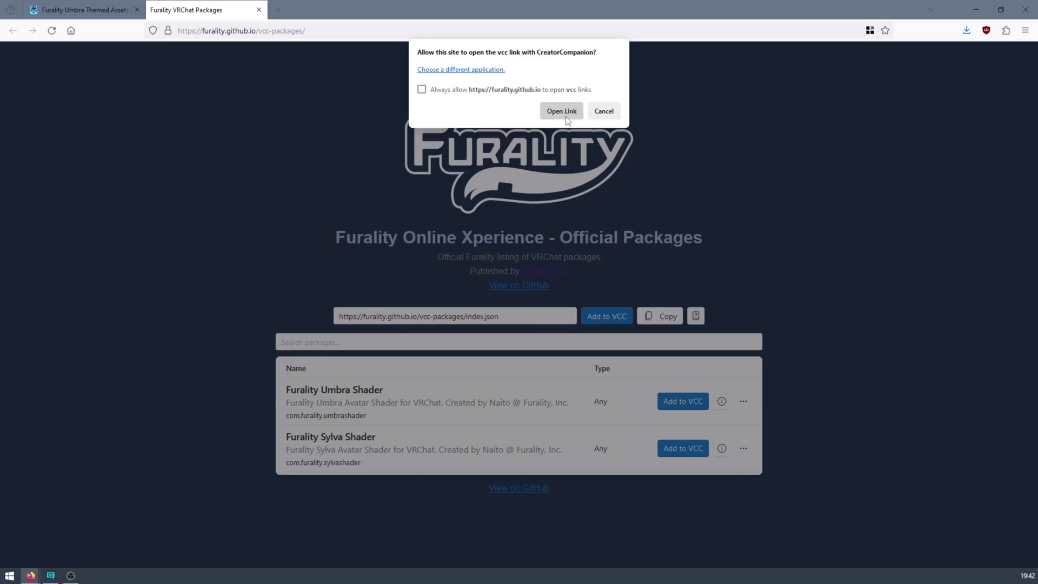
click(566, 114)
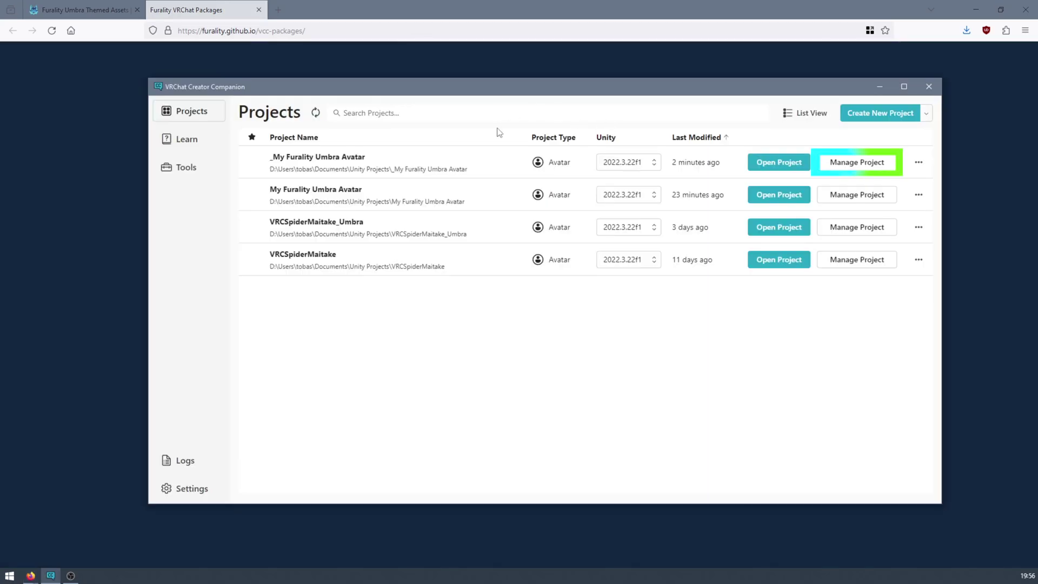
Add the Furality Umbra Shader package to the _My Furality Umbra Avatar project.
click(861, 157)
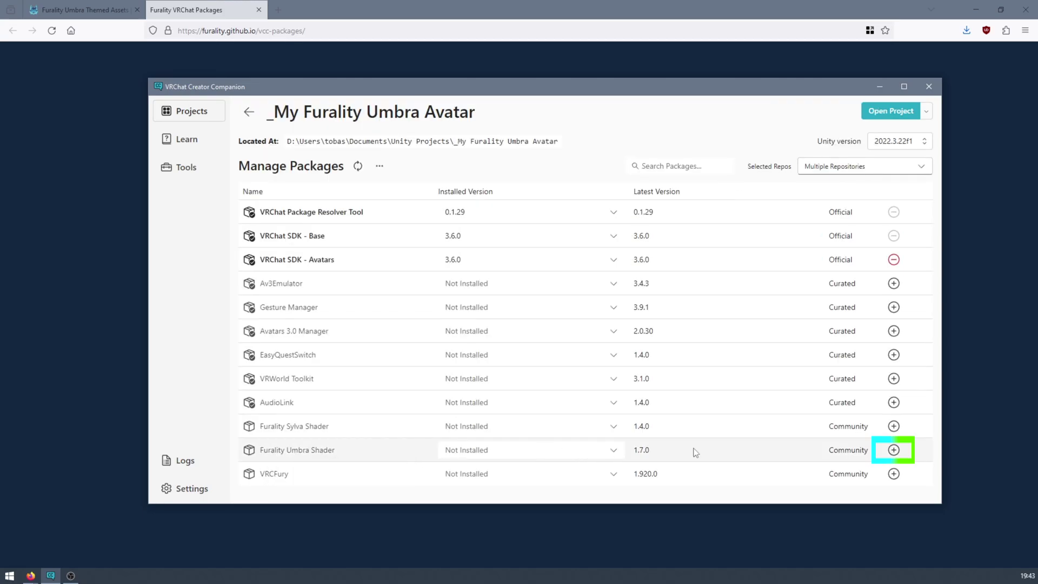
click(894, 450)
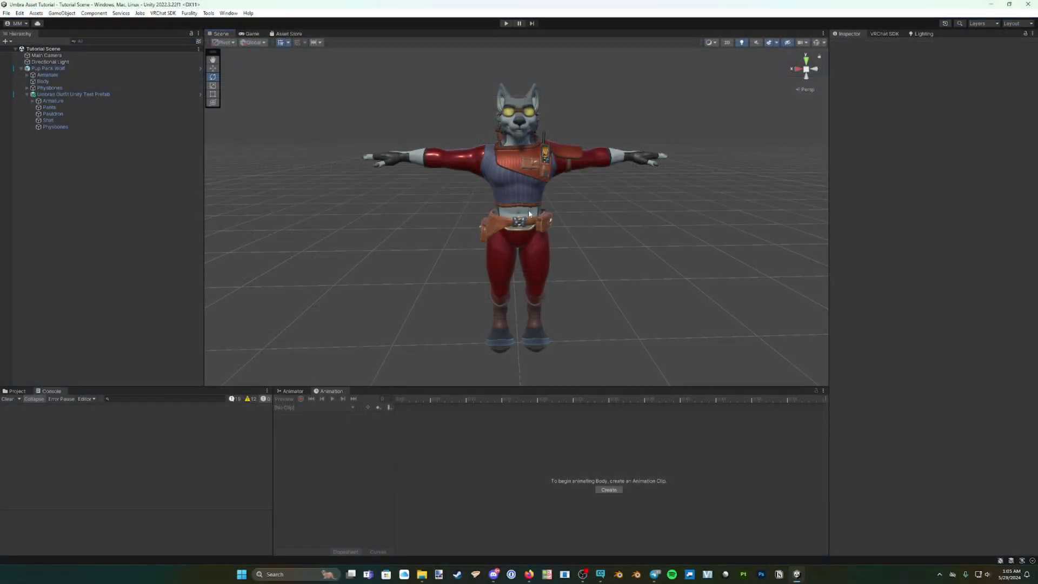
Assign the Furality Umbra Opaque shader to the Body mesh's Body A material.
click(528, 213)
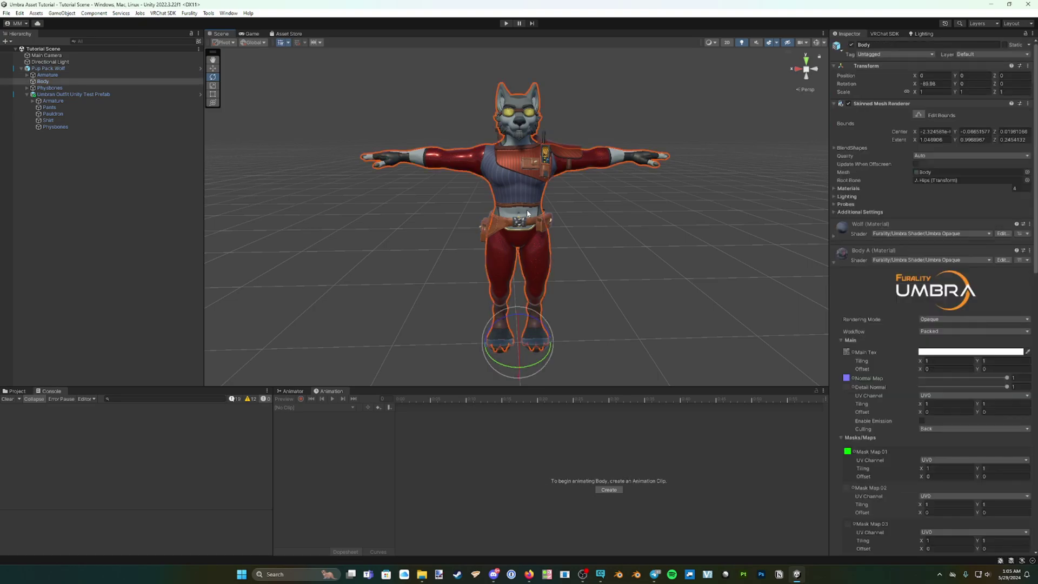
click(835, 263)
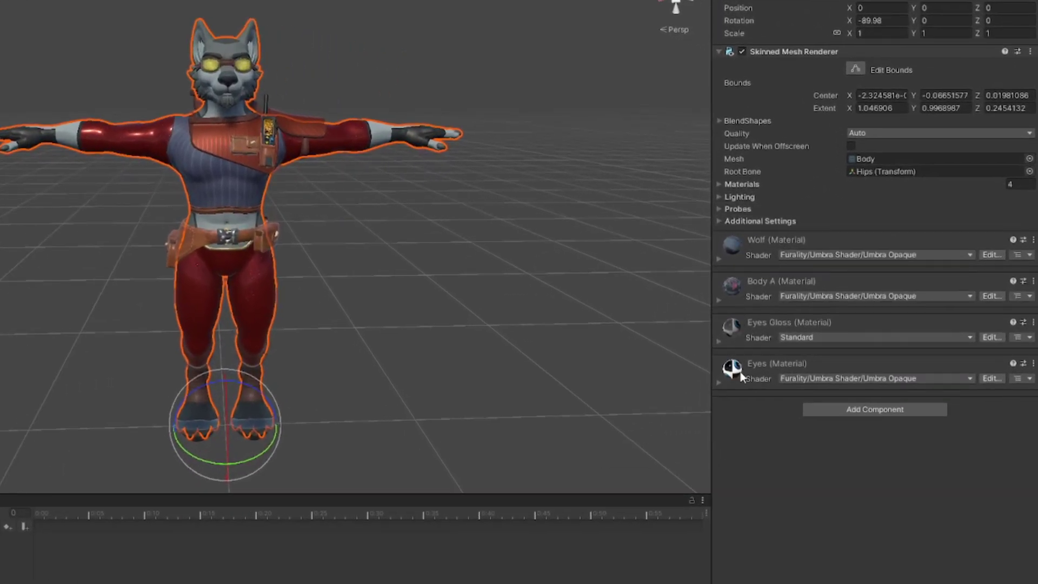
click(728, 305)
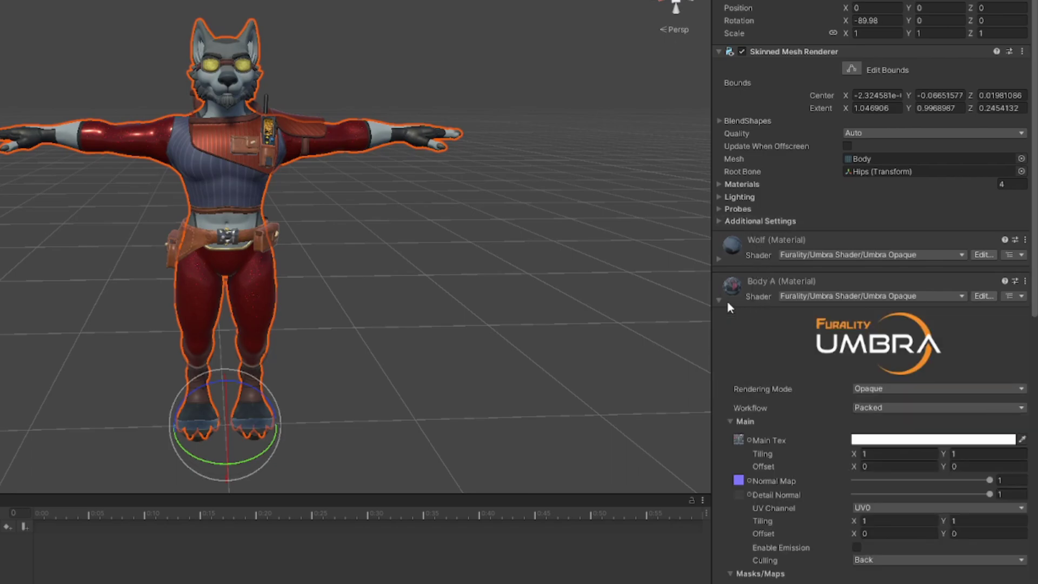
click(795, 301)
click(806, 346)
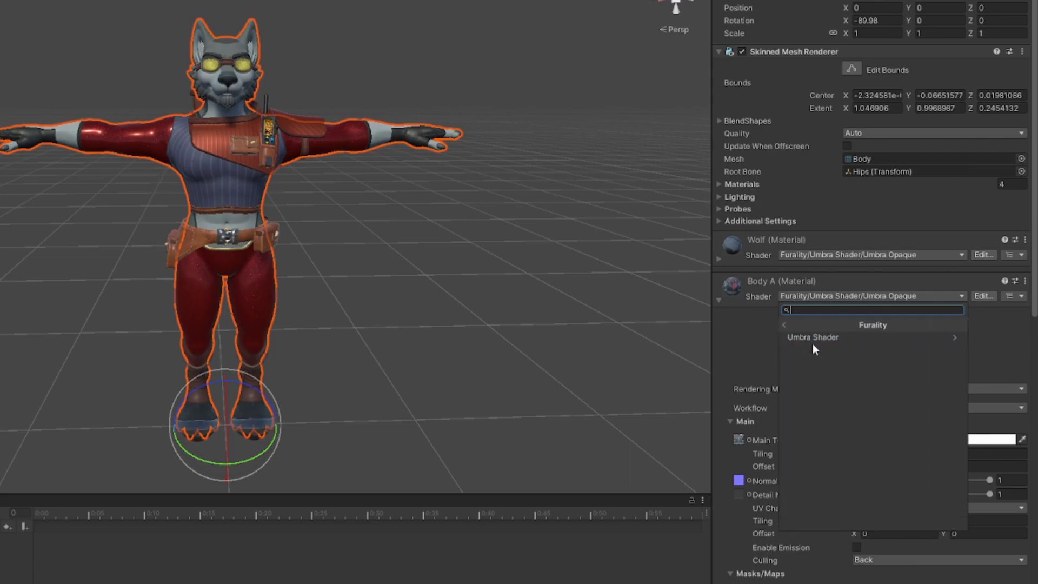
click(818, 338)
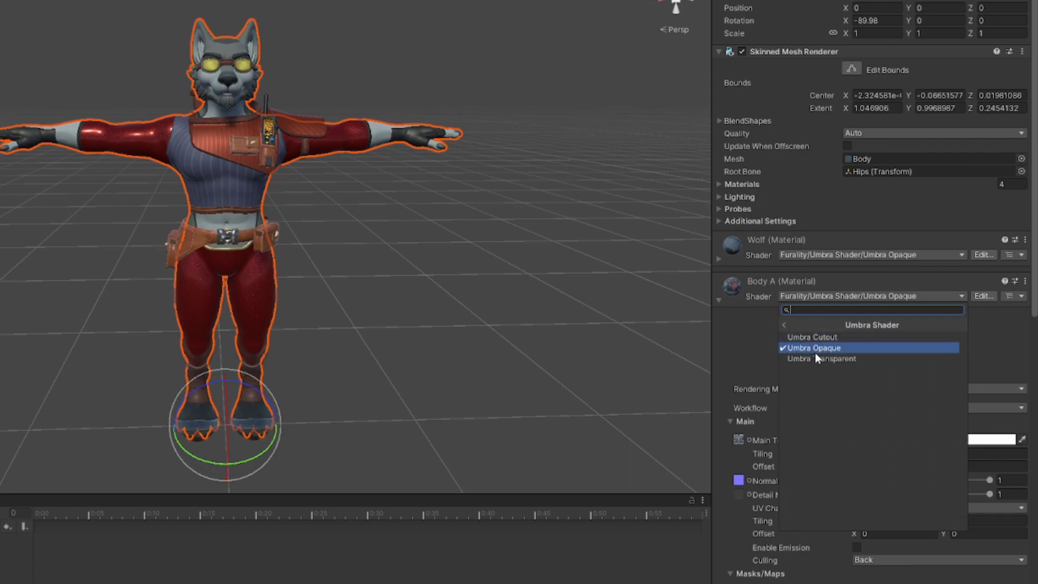
click(816, 349)
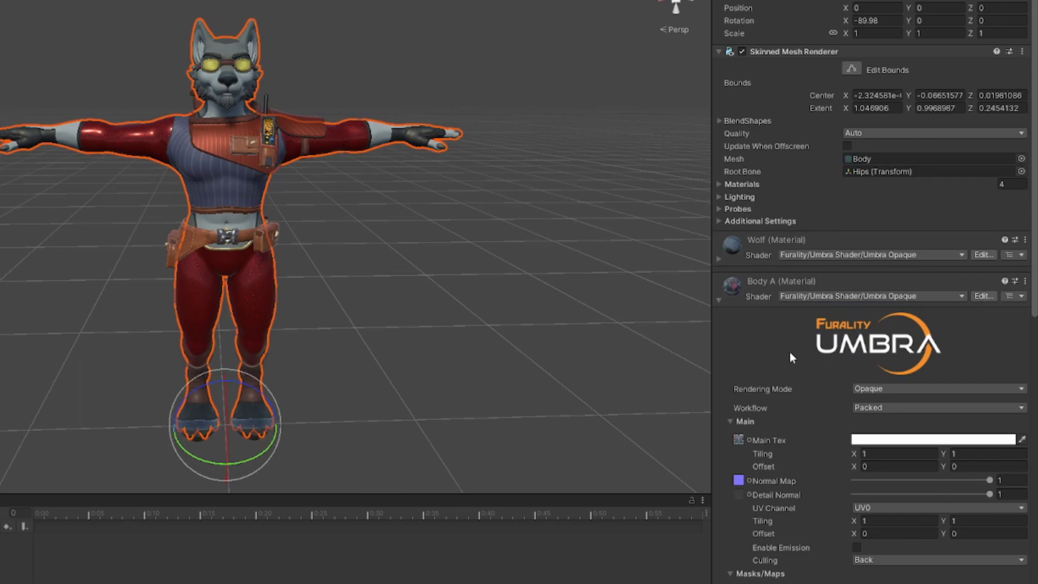
Look through Body A's Main, Masks/Maps, Lighting and UV Tile Discard shader sections.
click(730, 422)
click(729, 433)
click(729, 445)
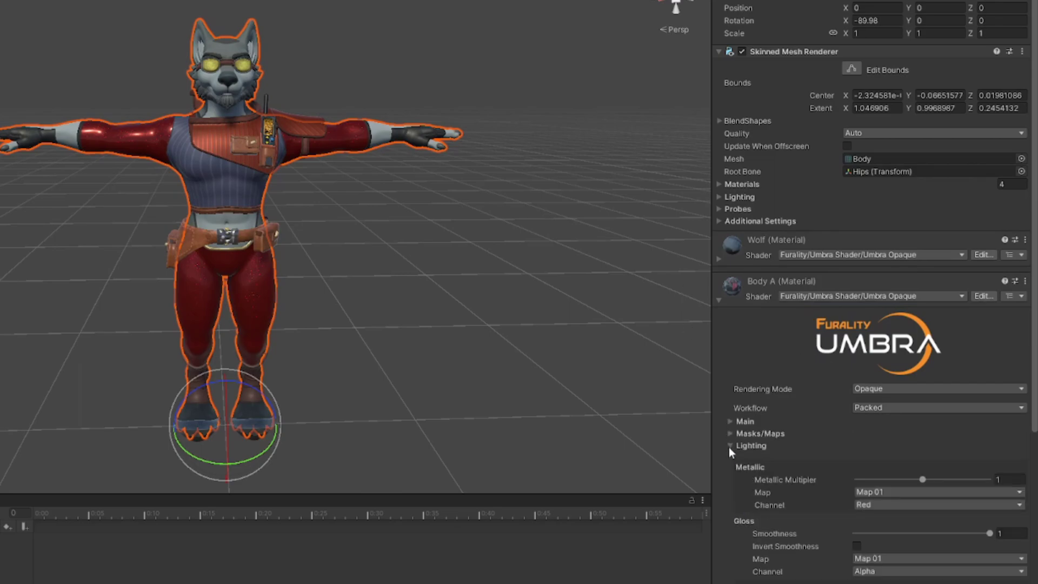
click(729, 446)
click(733, 468)
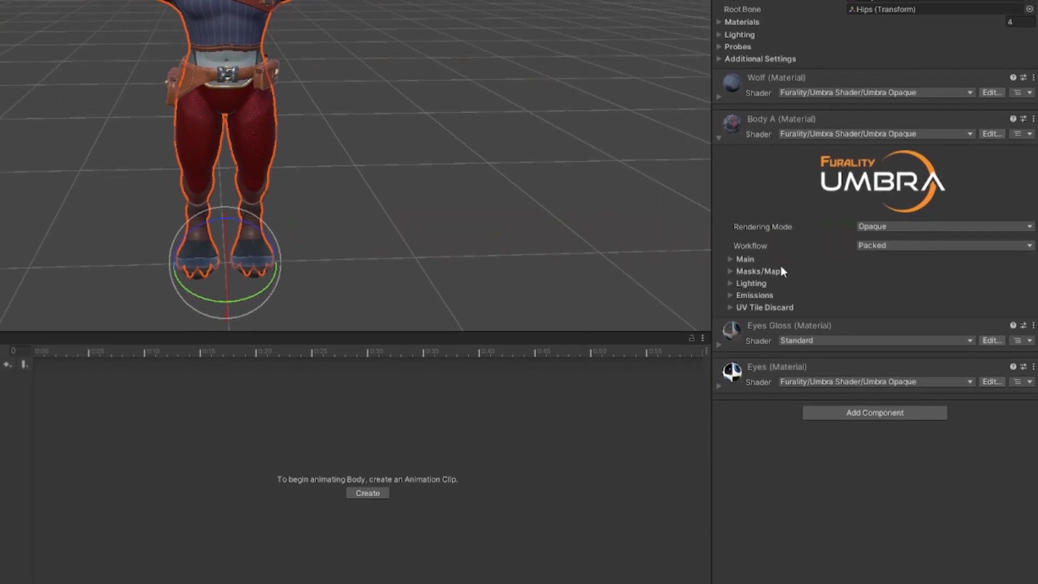
click(729, 259)
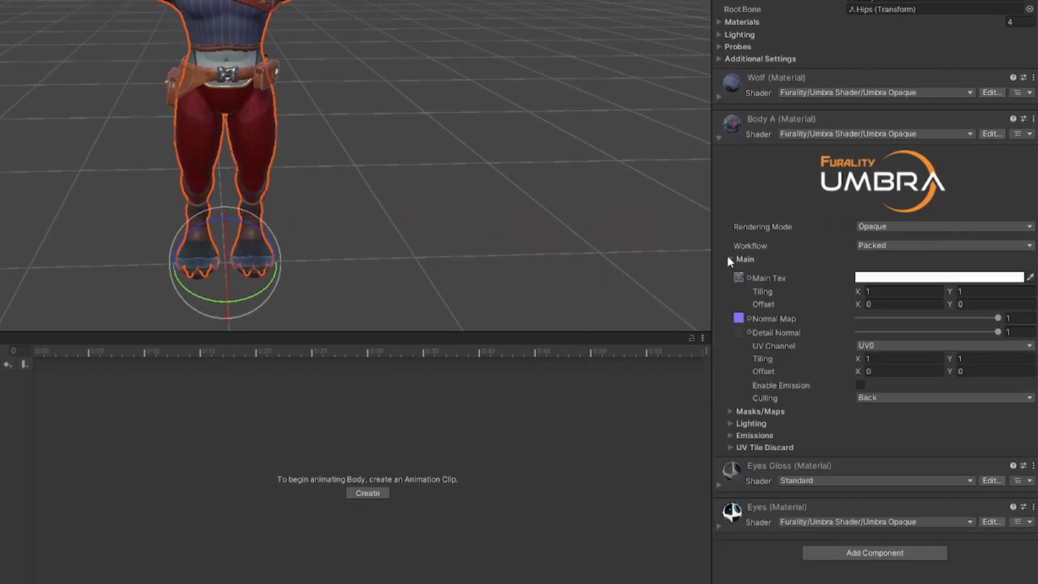
click(729, 260)
click(729, 270)
click(729, 271)
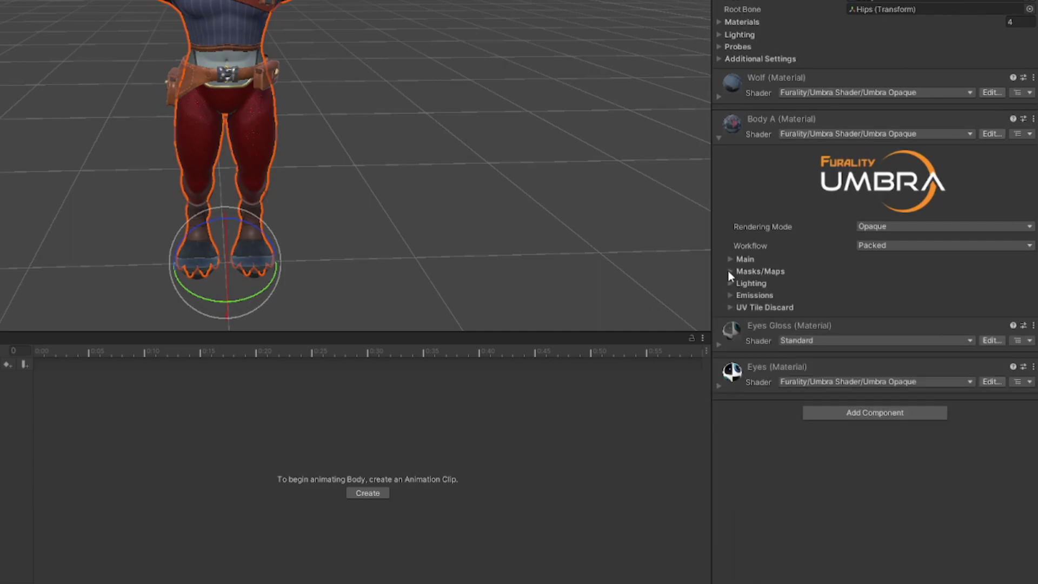
click(729, 284)
click(730, 284)
Under Emissions > Main Emission > Luma Glow, set the Zone to Zone 1.
click(730, 295)
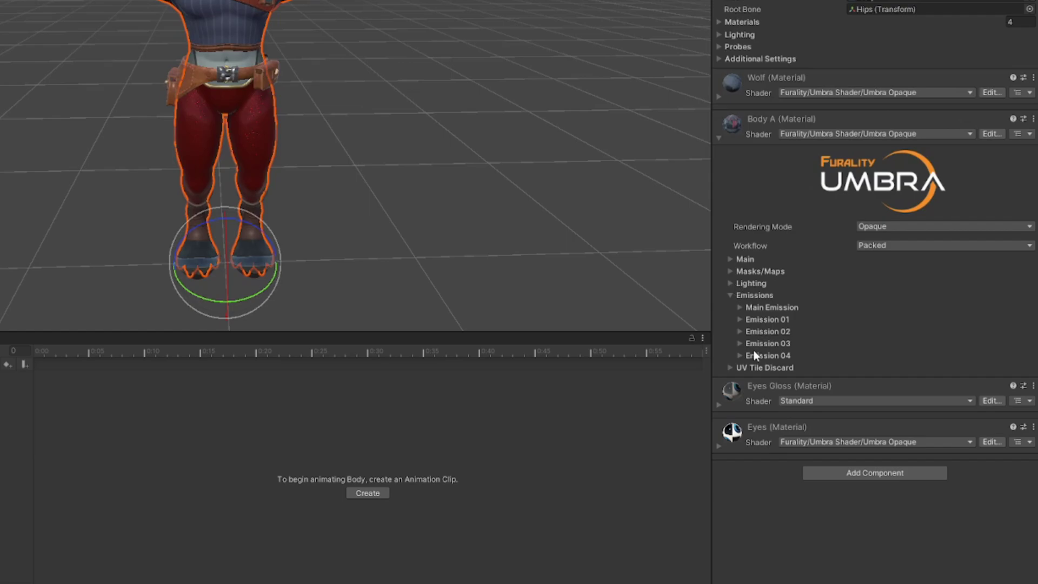
click(739, 307)
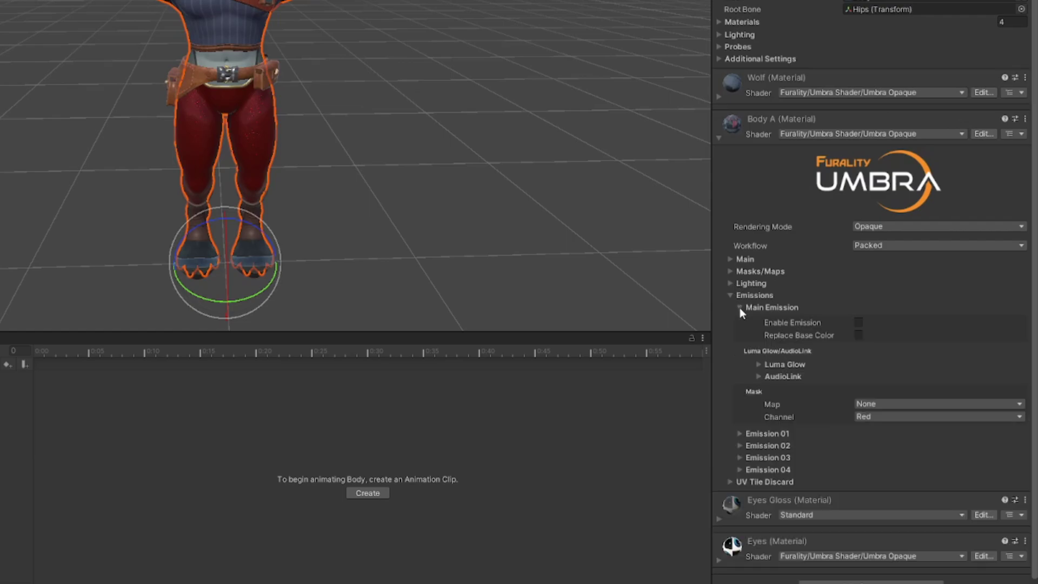
click(758, 365)
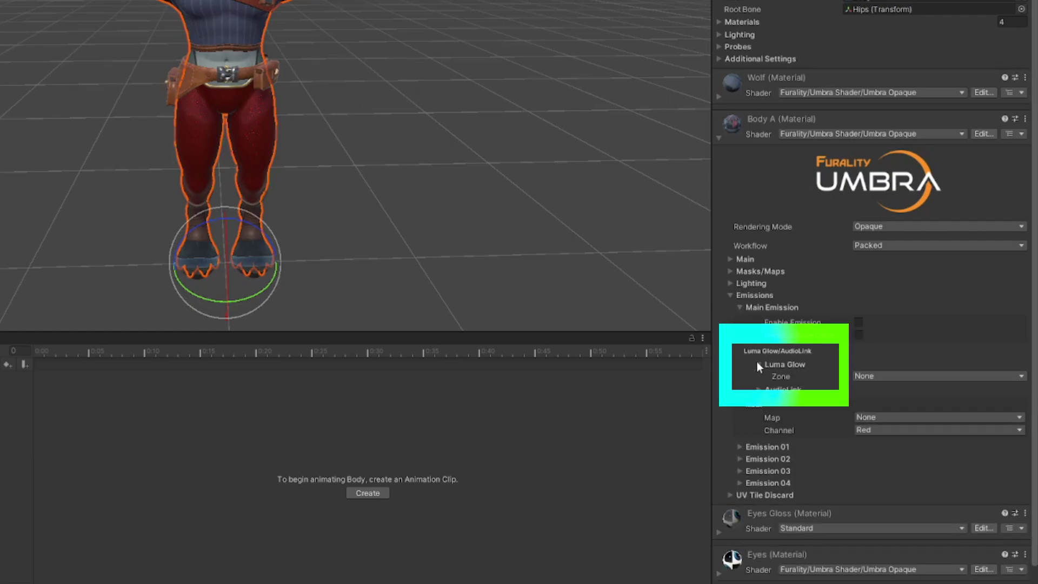
click(863, 375)
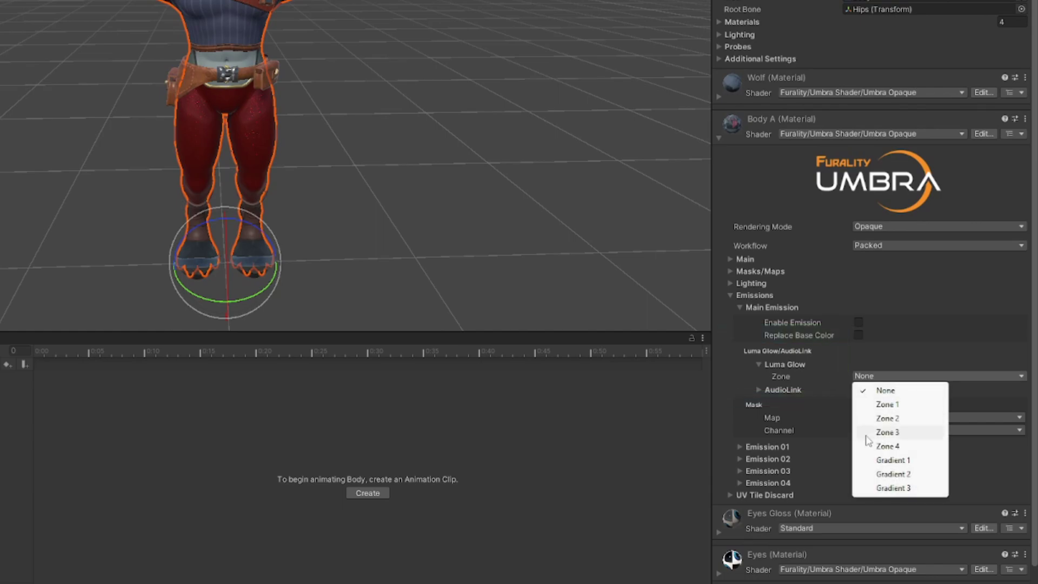
click(872, 392)
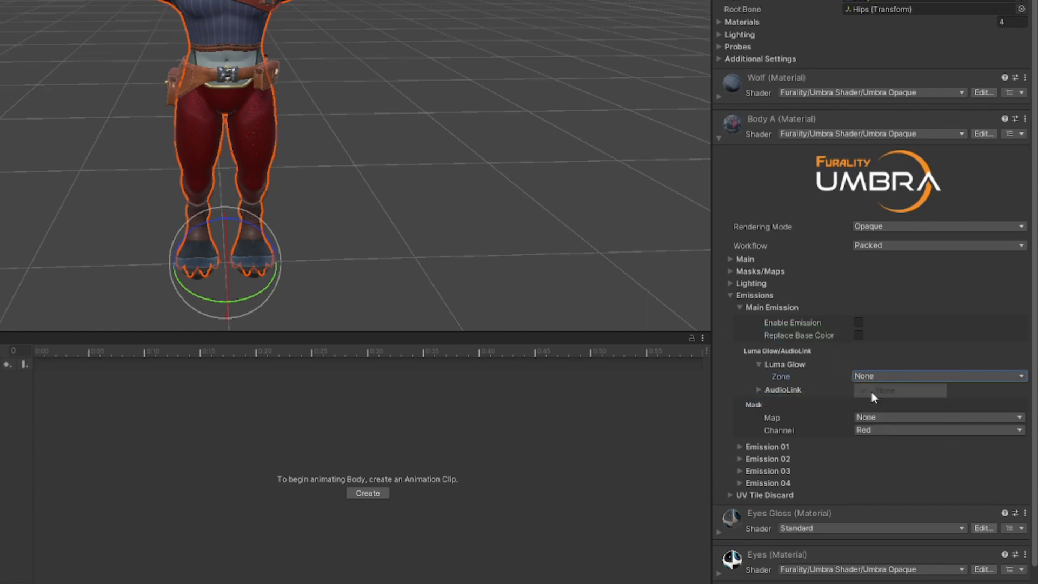
click(856, 379)
click(885, 405)
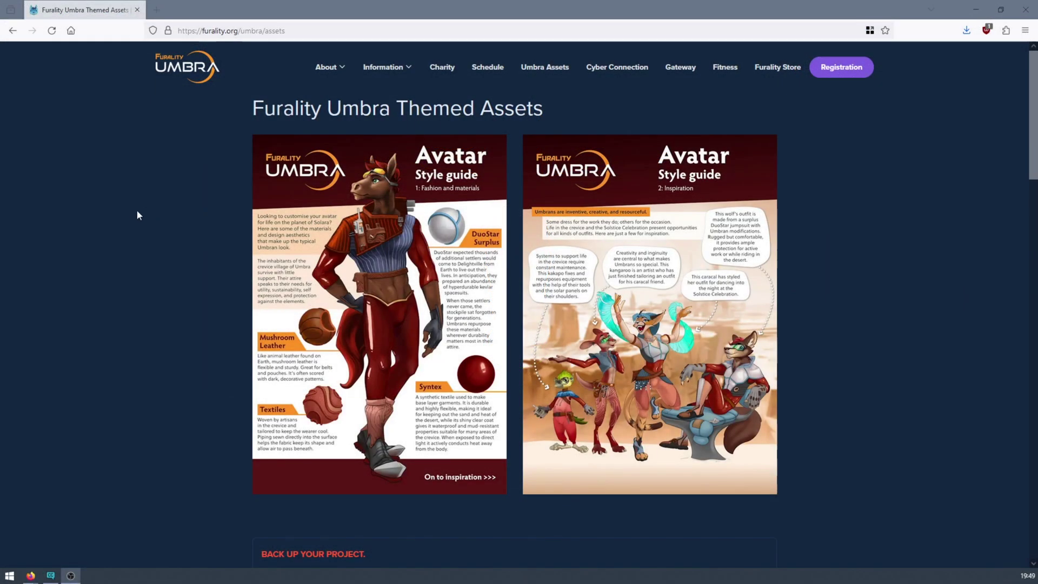
Scroll the Umbra assets page down to the Clothing Tools download for Substance Painter 9.1.2+.
scroll(124, 227, down, 3)
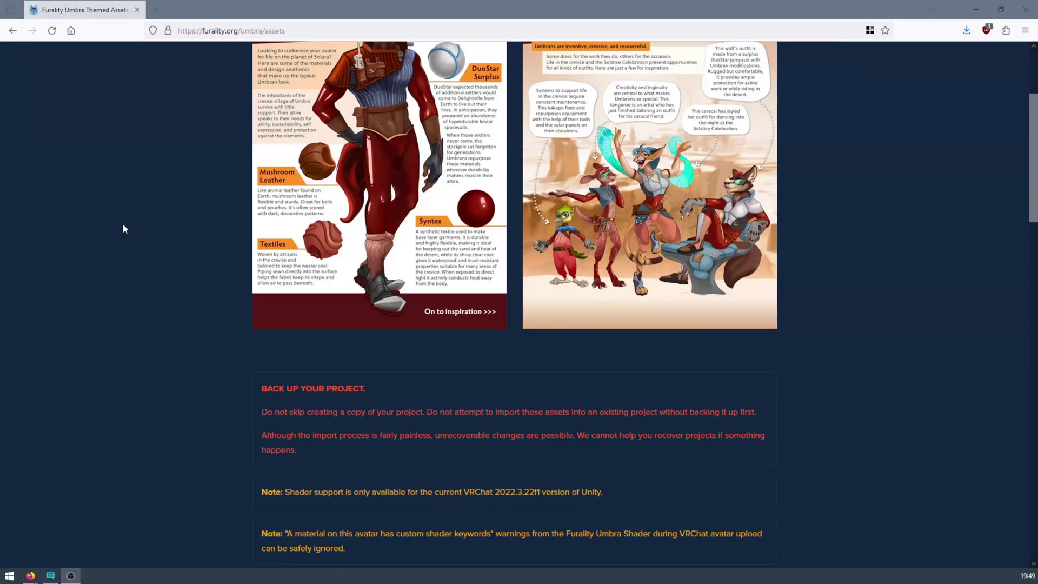
scroll(122, 223, down, 8)
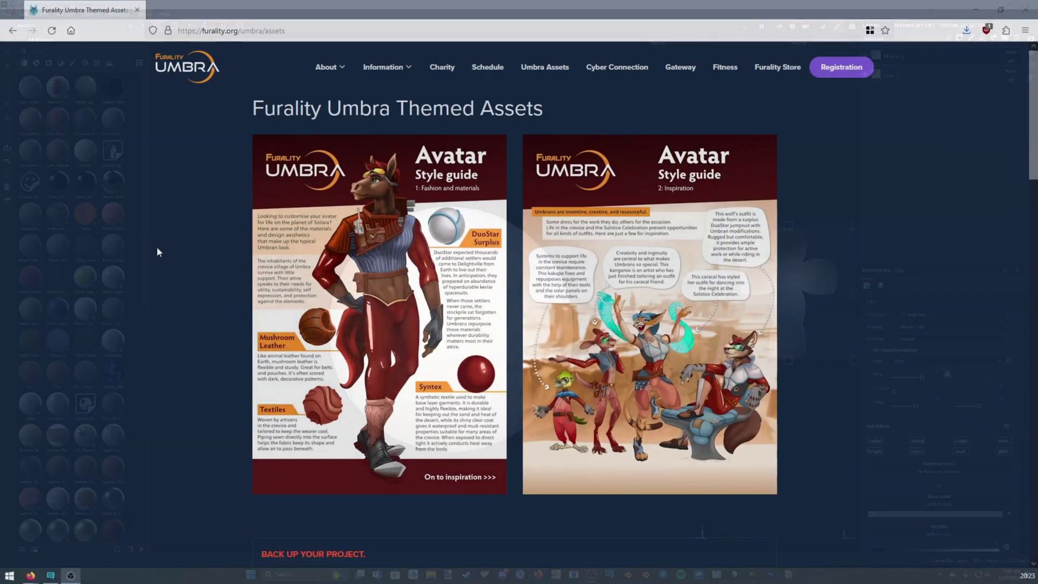
scroll(157, 246, down, 8)
scroll(159, 246, down, 15)
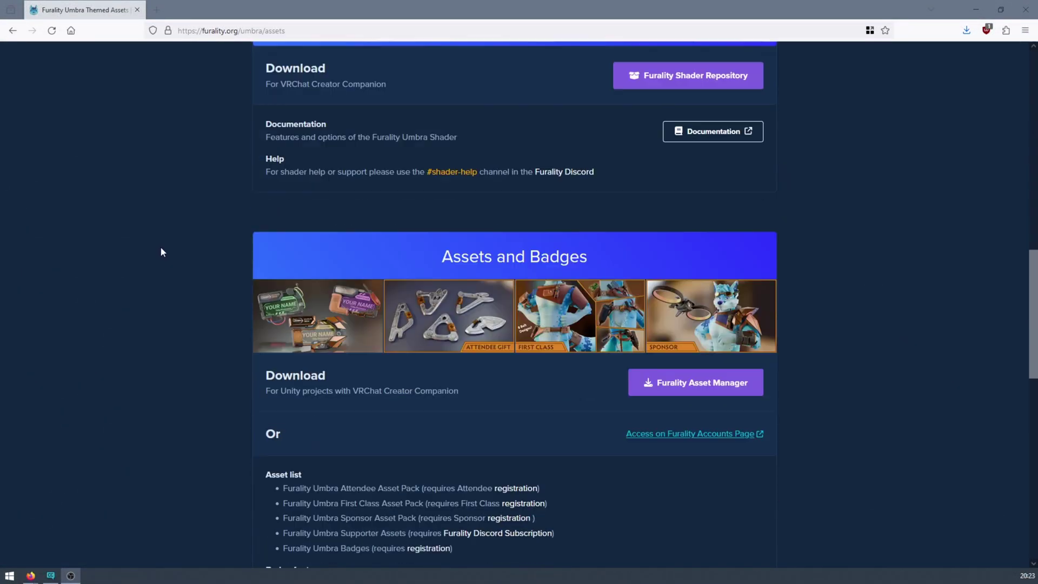
scroll(160, 248, down, 1)
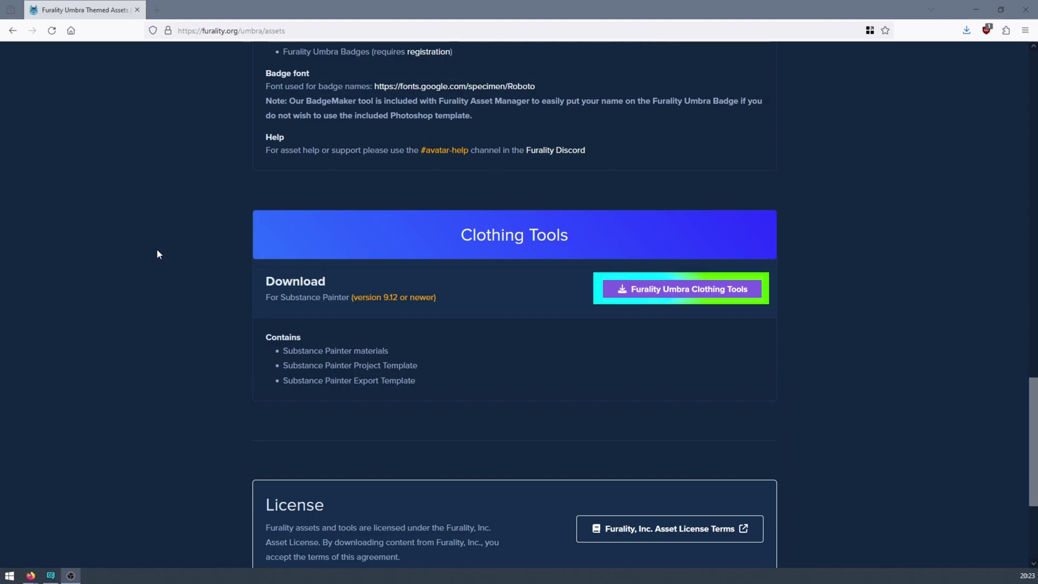
Download the Umbra Clothing Tools and place Furality Umbra Coat Shader.spt in Painter's templates folder.
click(690, 299)
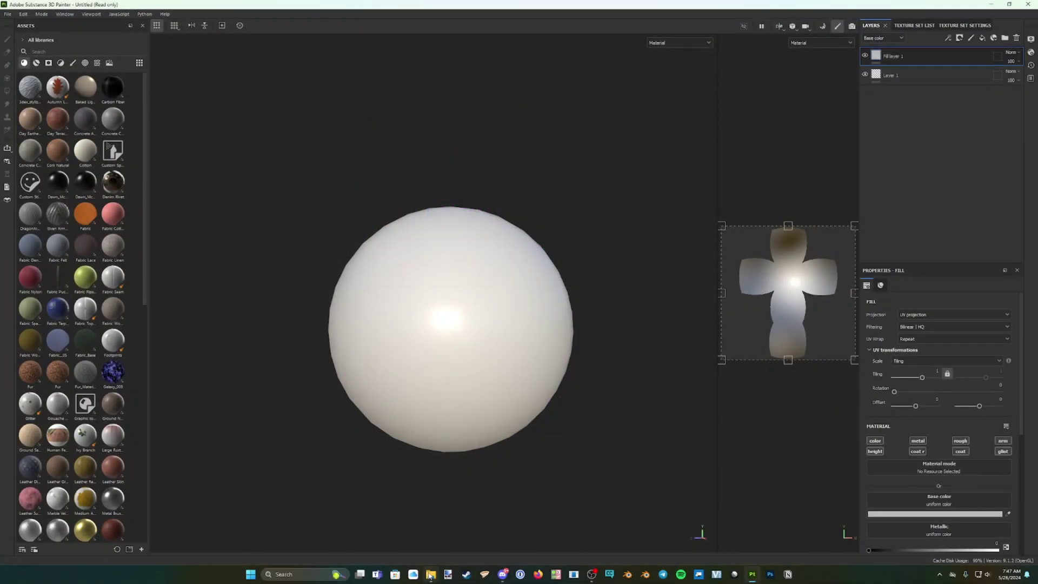
click(431, 574)
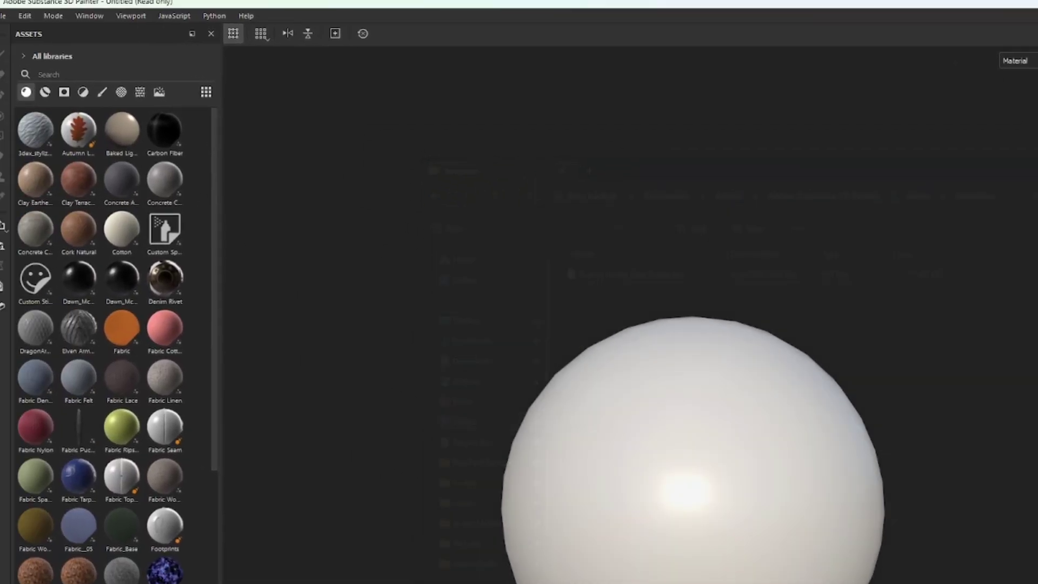
click(11, 20)
Set up a new project using the Furality Umbra Coat Shader template and Umbra Material Sphere.obj.
click(11, 35)
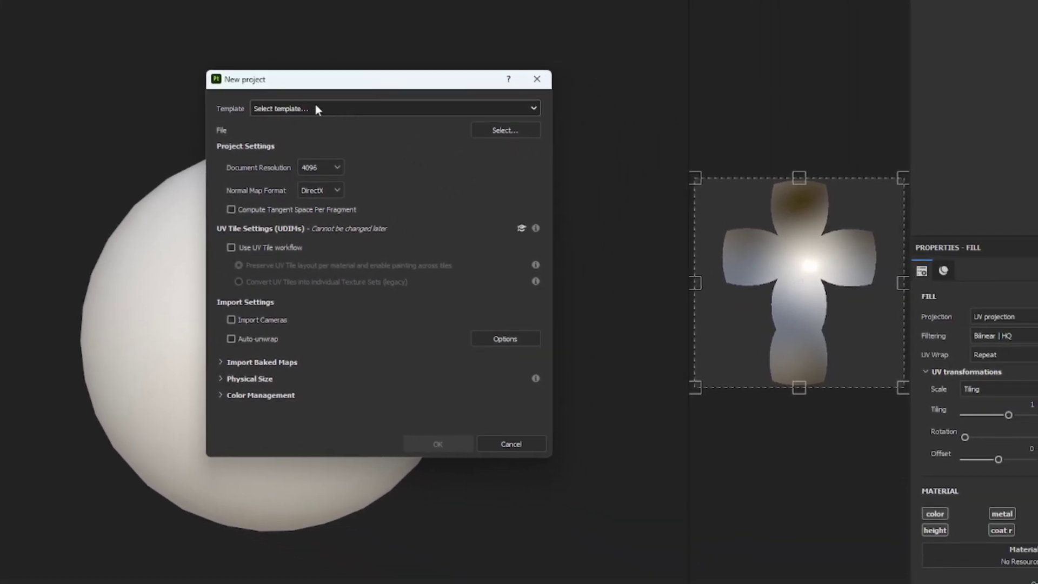
click(316, 108)
scroll(351, 202, down, 5)
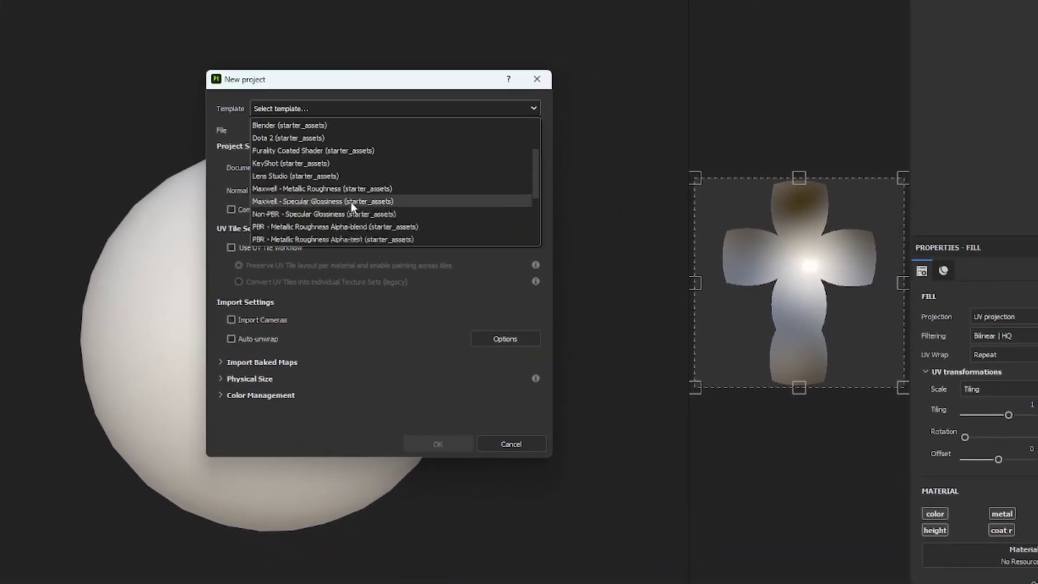
click(313, 239)
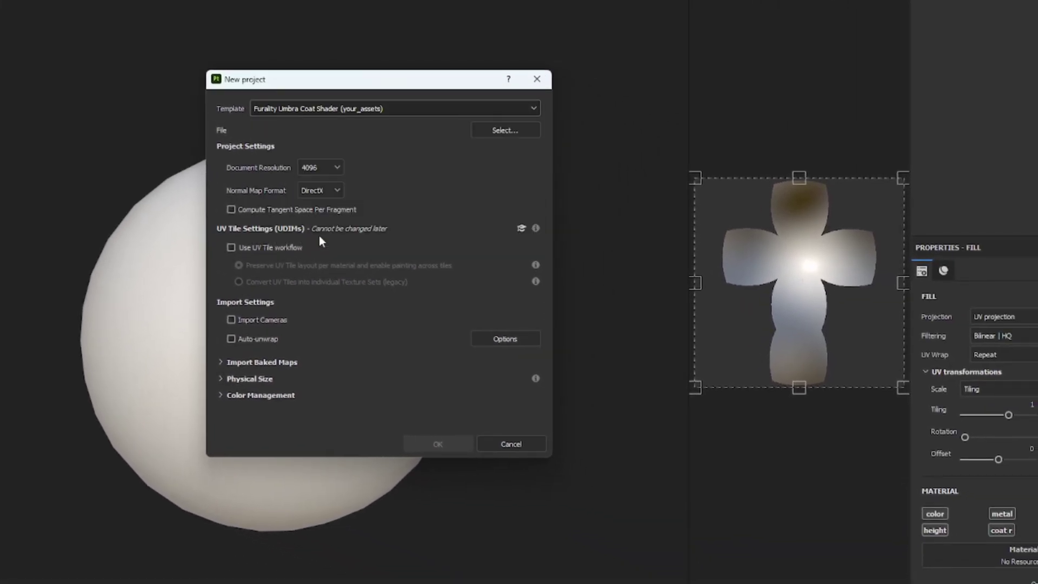
click(531, 136)
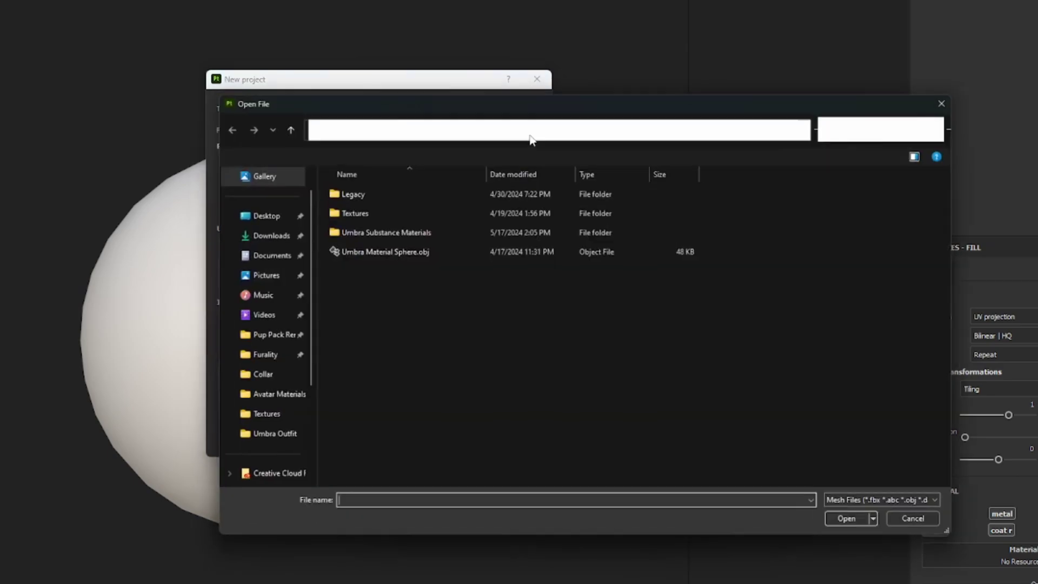
double_click(388, 251)
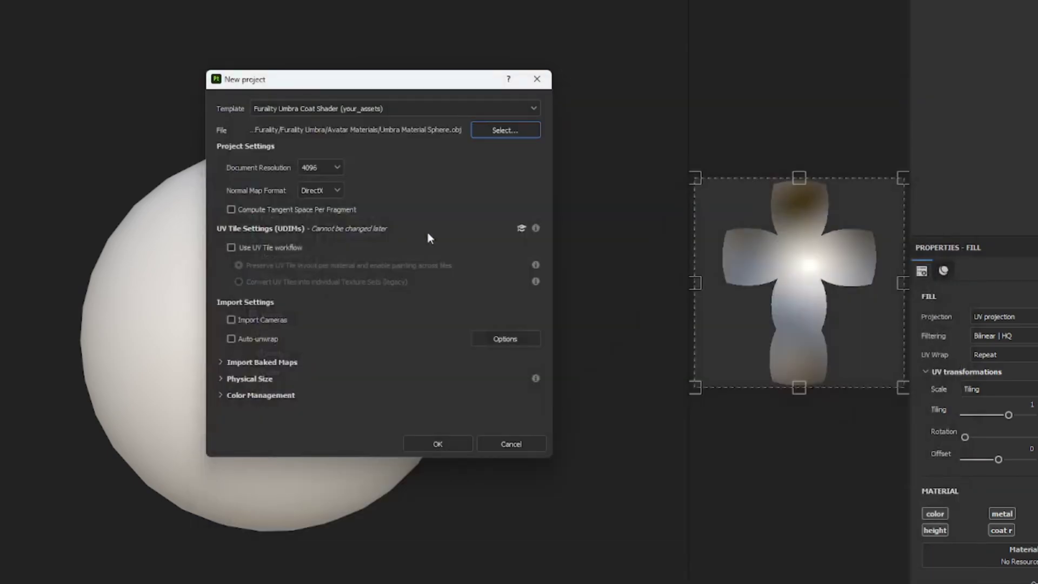
Create the project, discarding the previous project's changes, and orbit to inspect the glossy sphere.
click(444, 444)
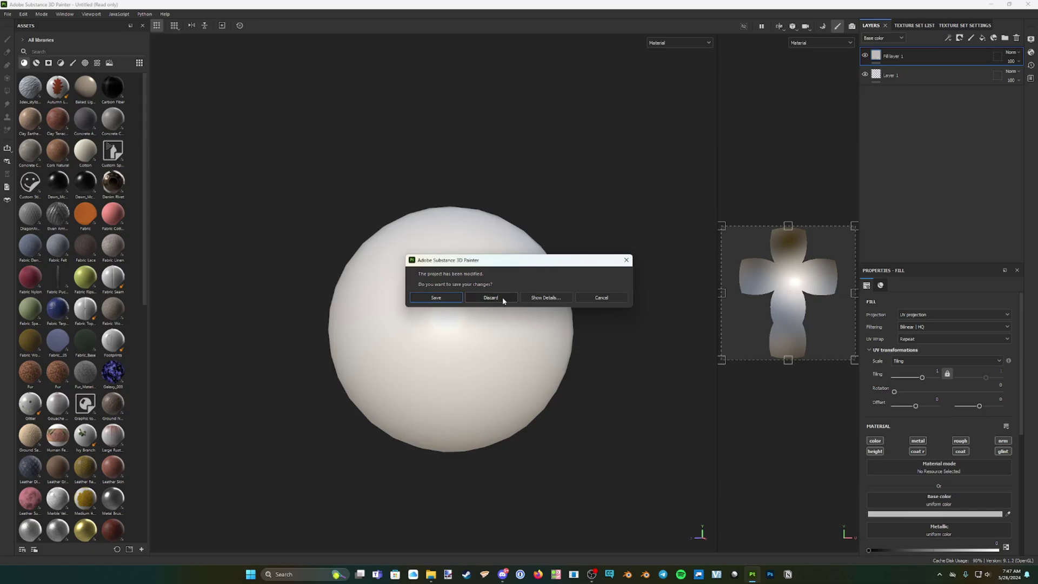
click(490, 298)
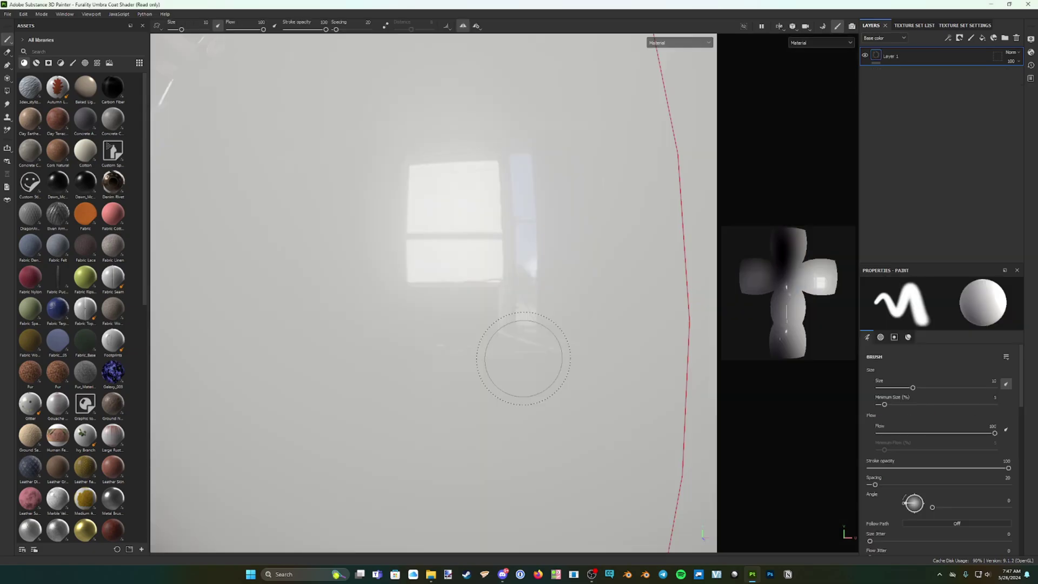
scroll(459, 283, down, 10)
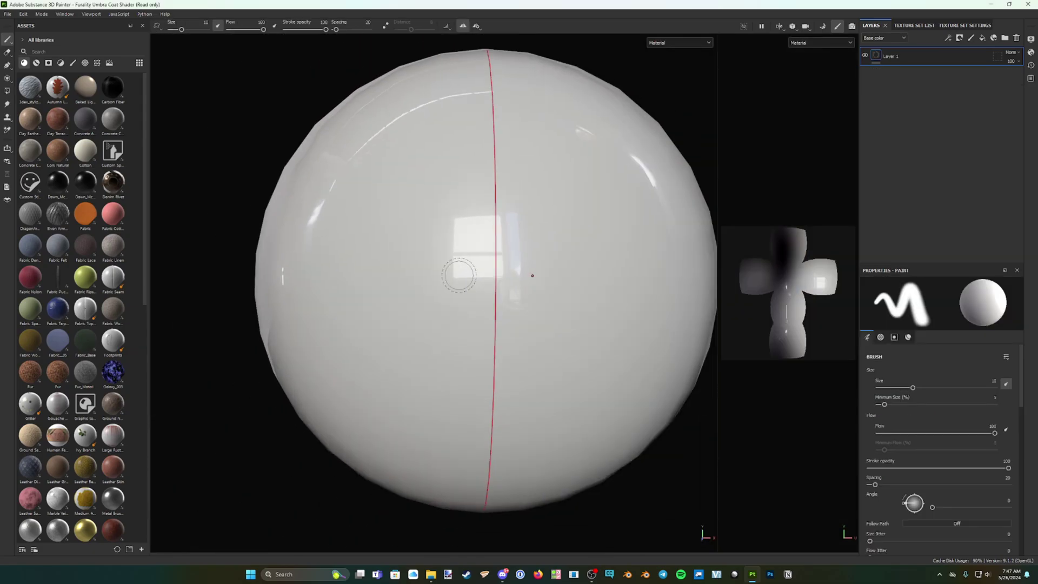
alt+drag(459, 283, 529, 363)
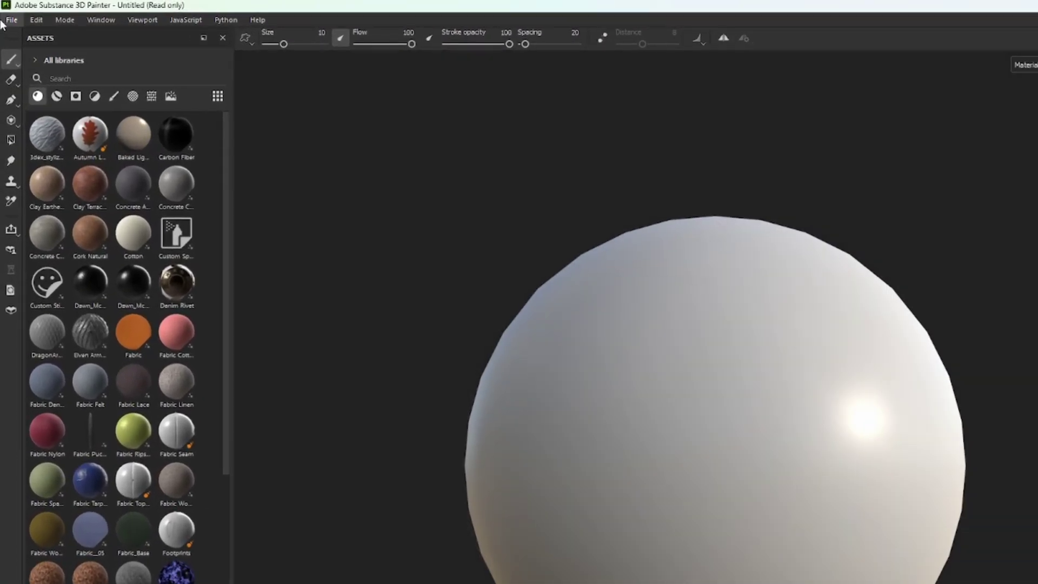
click(7, 15)
Choose the six Umbra smart materials, Breathable Cloth through Syntex .spsm files, for import.
click(40, 177)
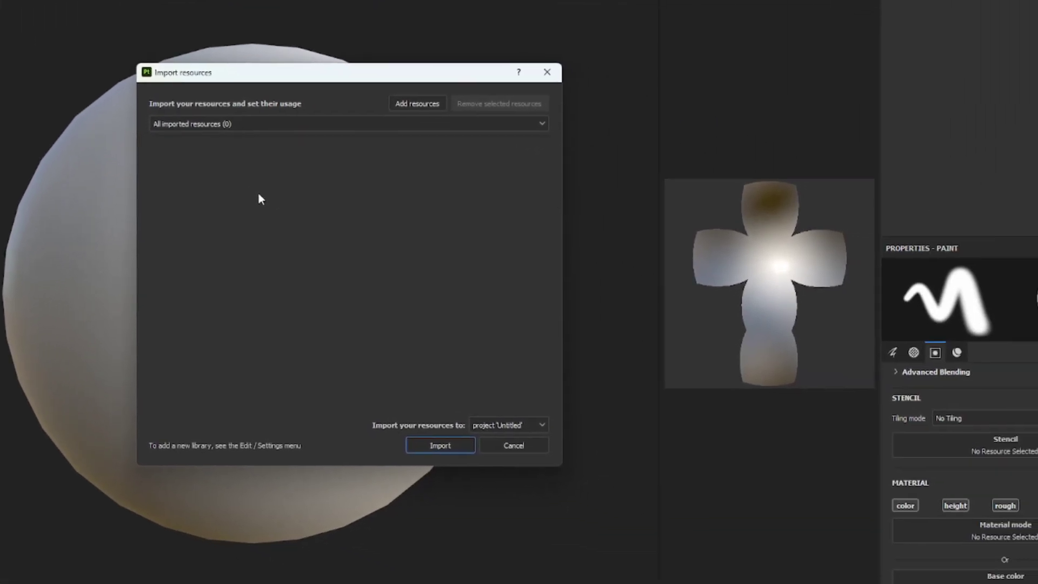
click(408, 108)
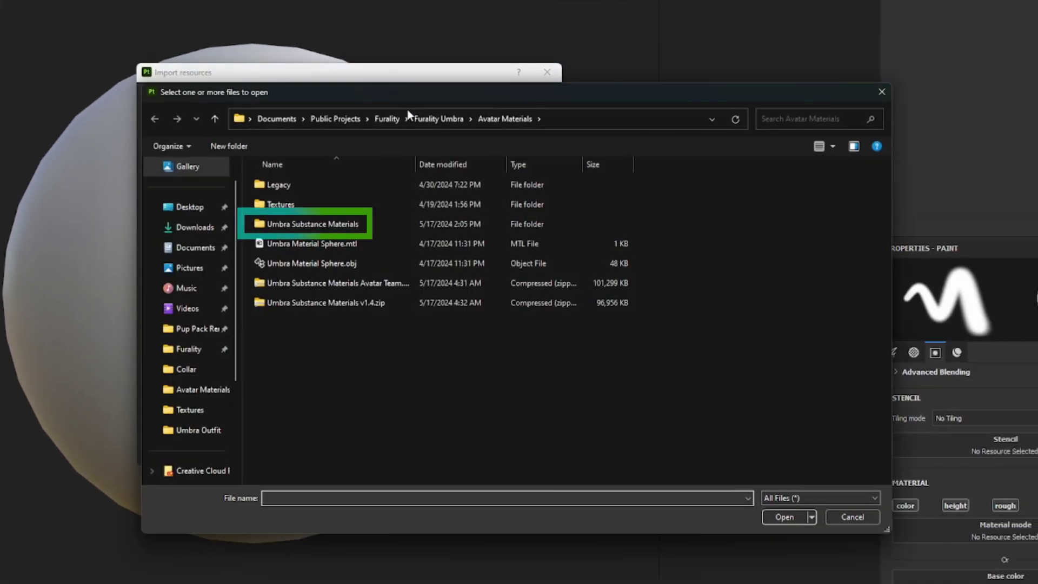
double_click(312, 224)
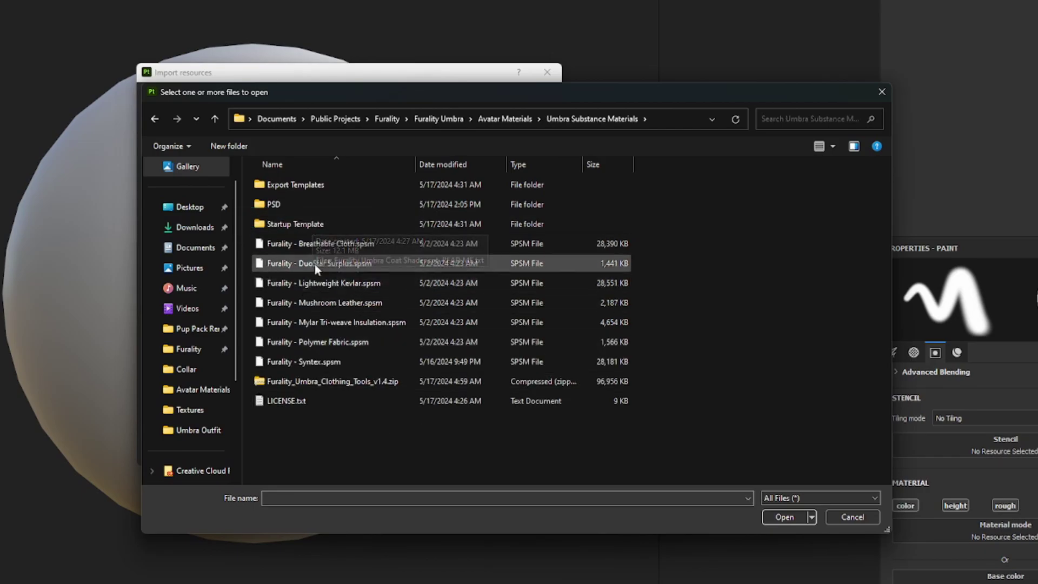
click(325, 246)
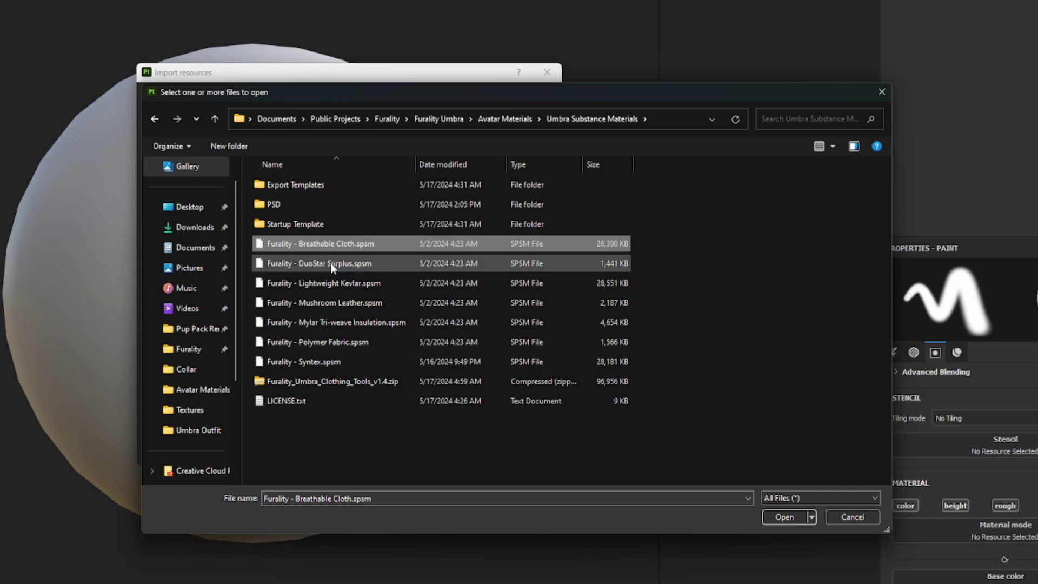
ctrl+click(330, 264)
ctrl+click(354, 284)
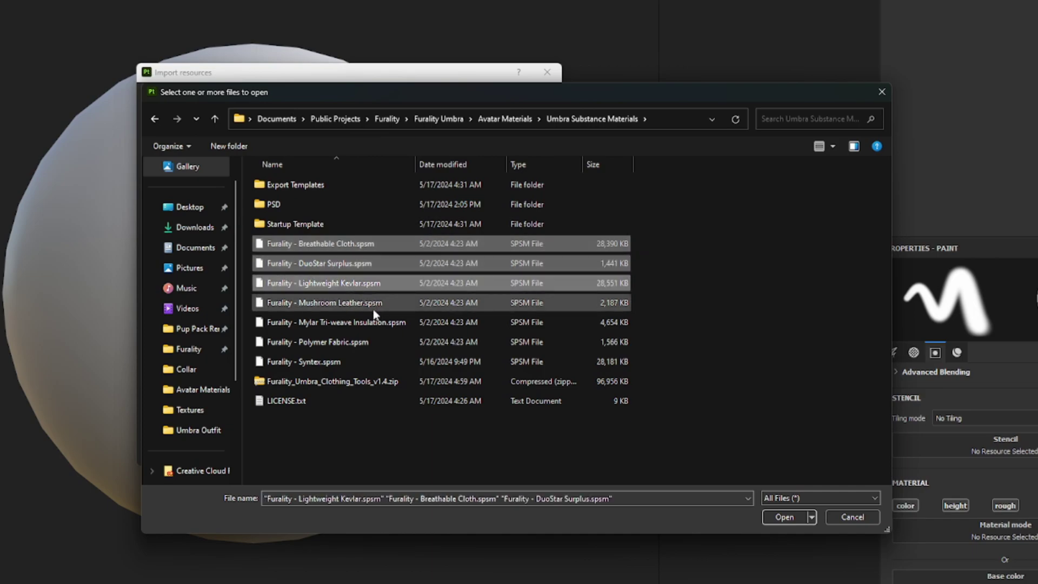
ctrl+click(357, 303)
ctrl+click(352, 342)
ctrl+click(351, 369)
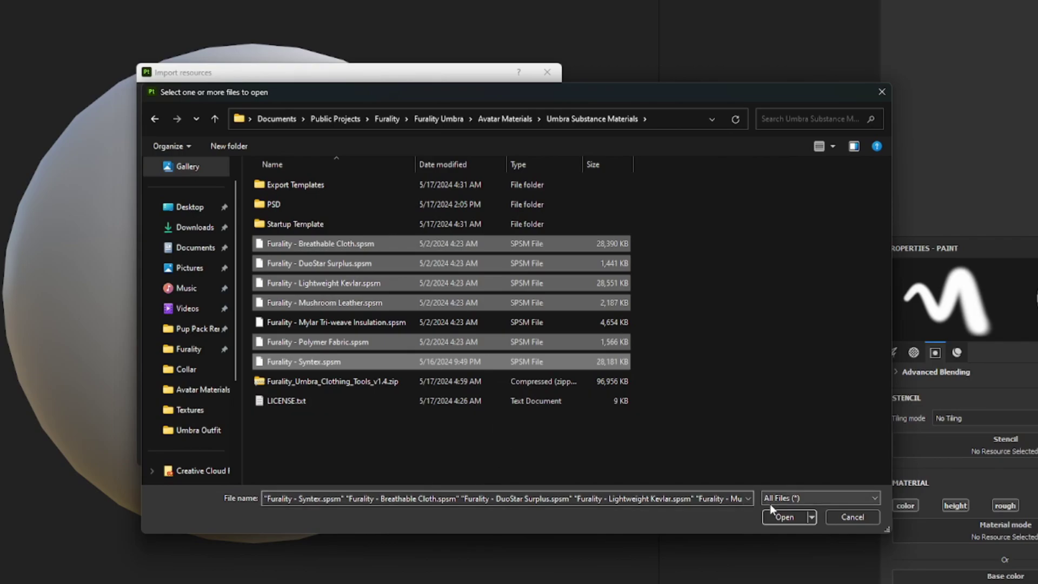
click(782, 518)
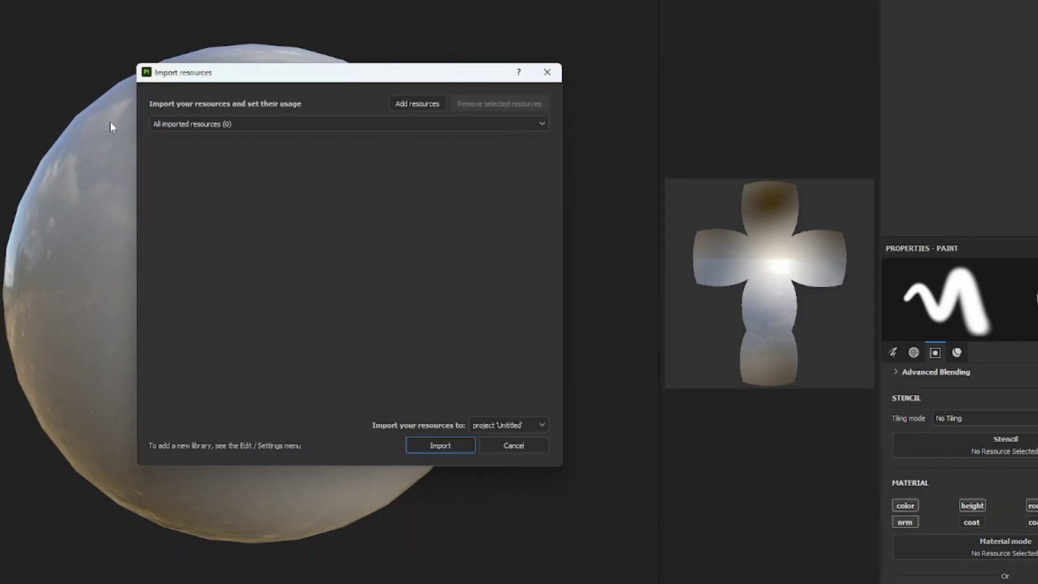
Add the Furality Coat Shader.spexp export template from the Export Templates folder.
click(411, 105)
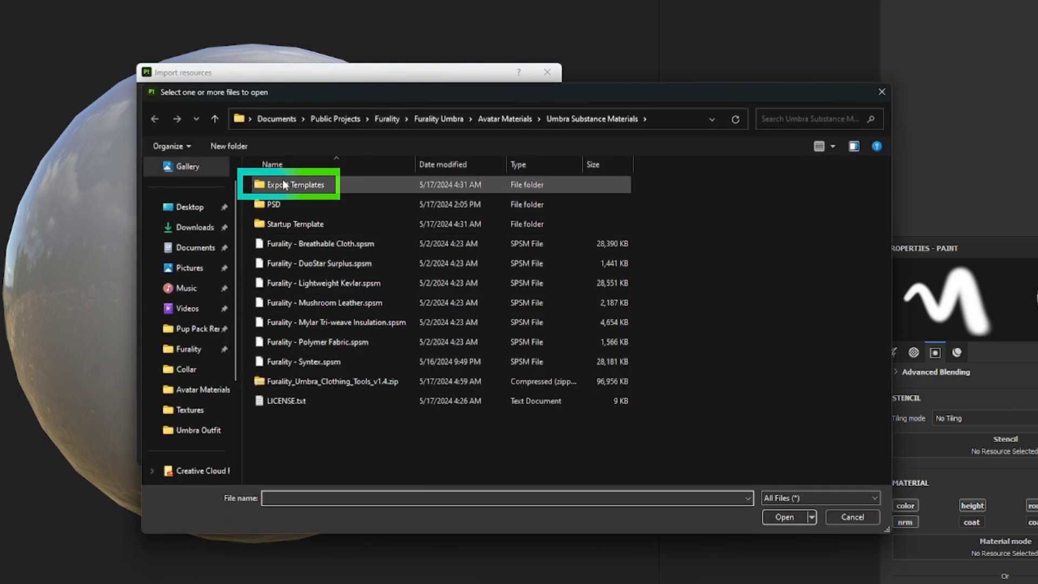
click(305, 184)
double_click(306, 185)
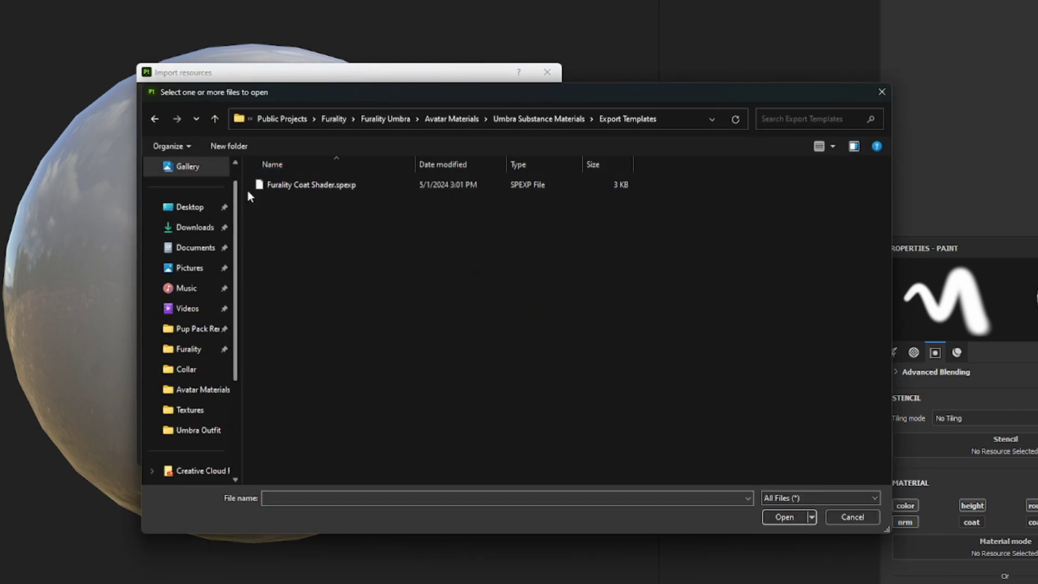
click(347, 193)
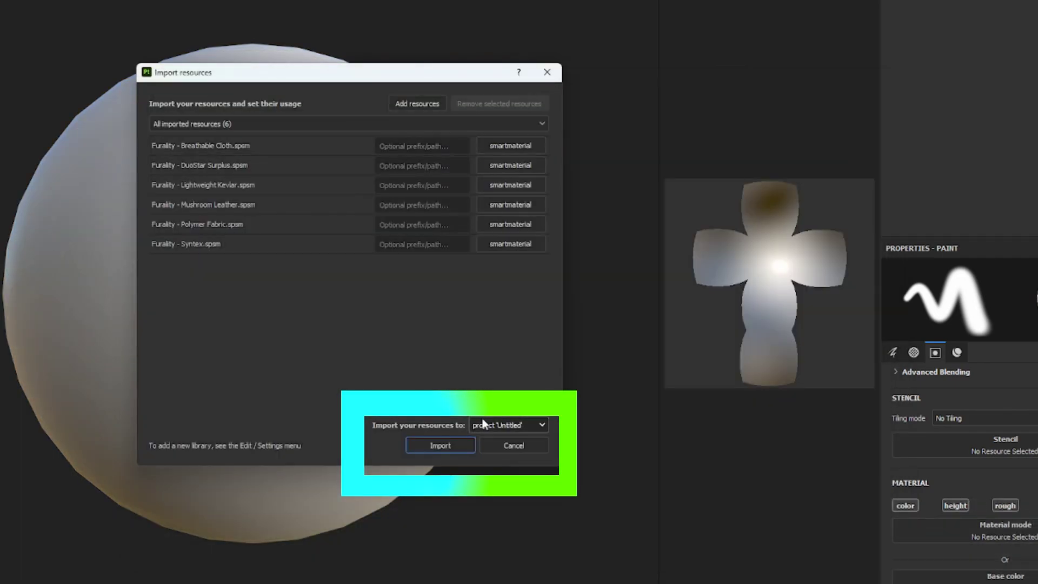
Import the chosen resources into the 'Untitled' project.
click(483, 423)
click(485, 456)
click(470, 449)
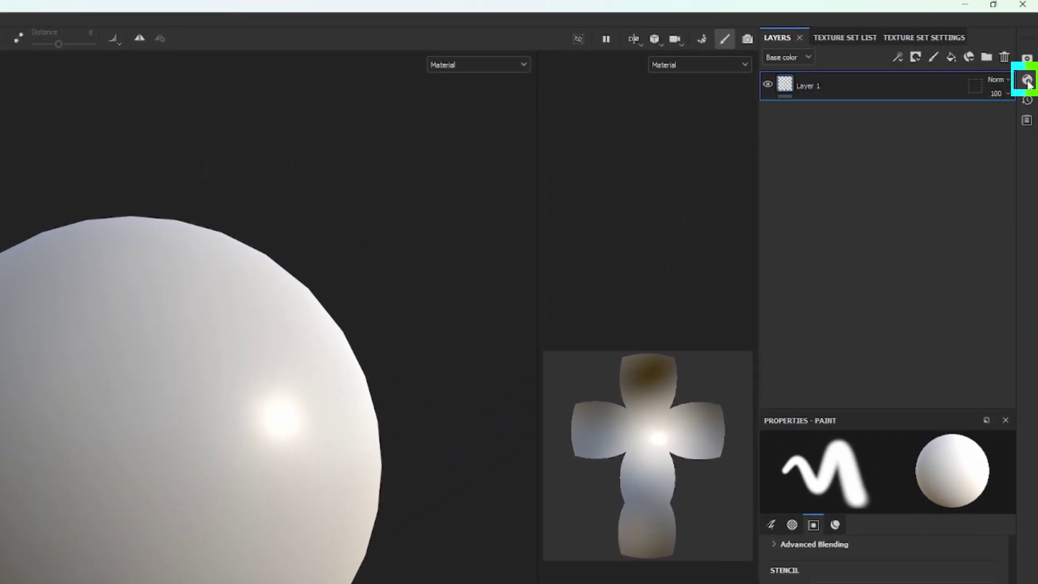
Switch the project shader to pbr-coated.
click(1028, 80)
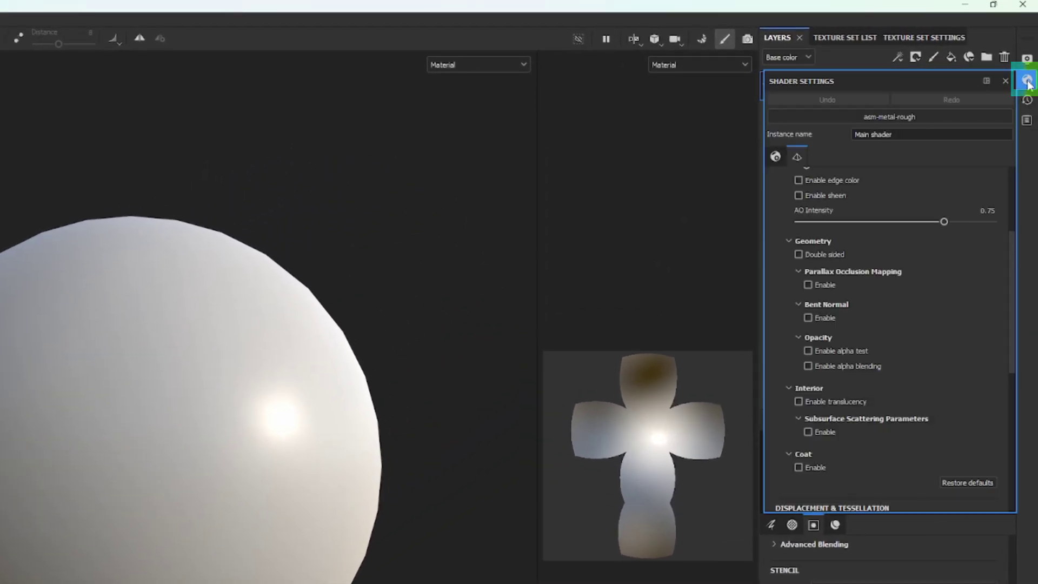
click(863, 116)
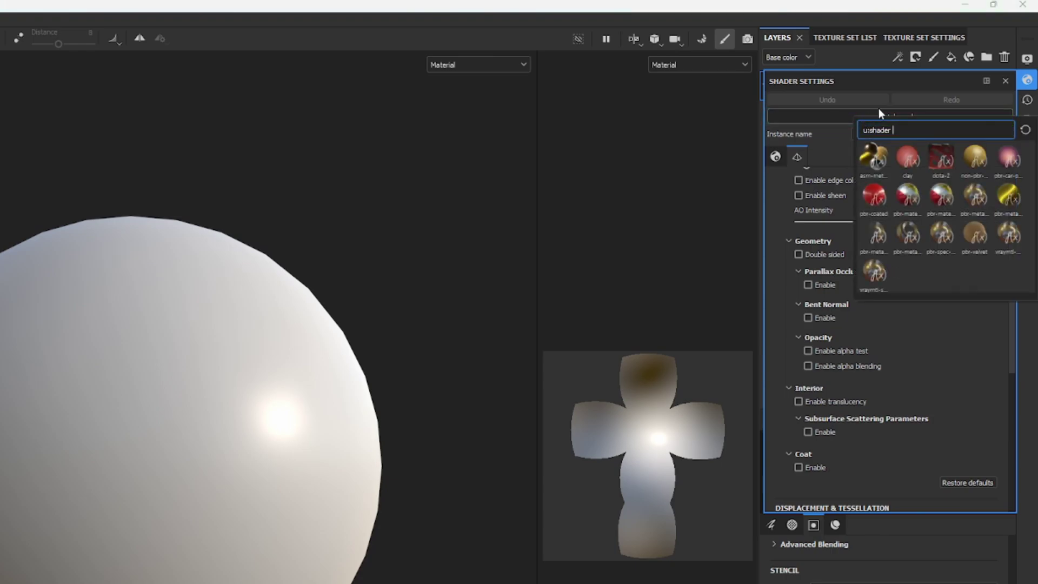
click(875, 204)
scroll(821, 268, down, 1)
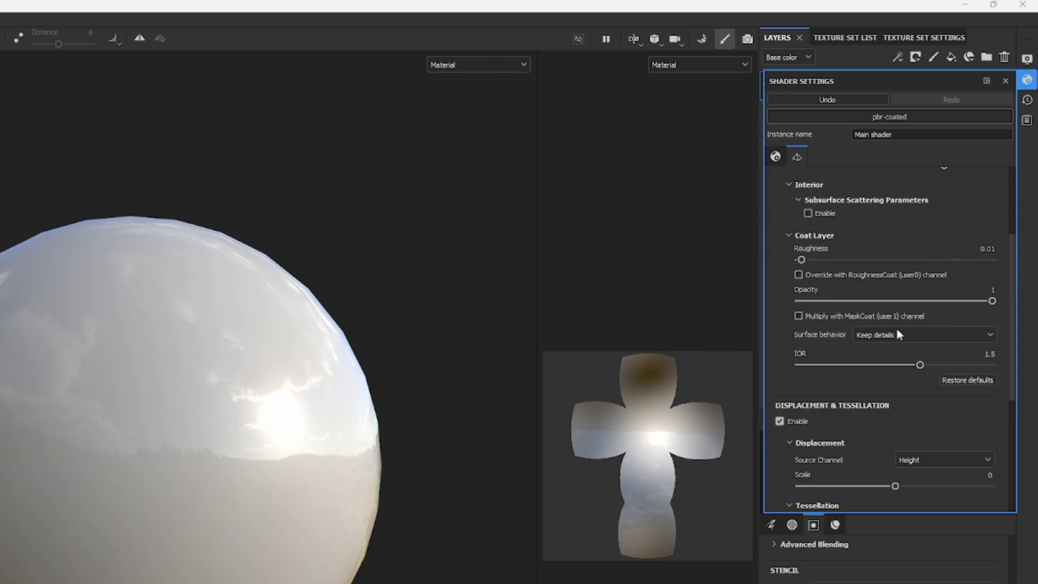
Override coat roughness with user0, multiply coat by user1 mask, and use Smooth surface.
click(799, 275)
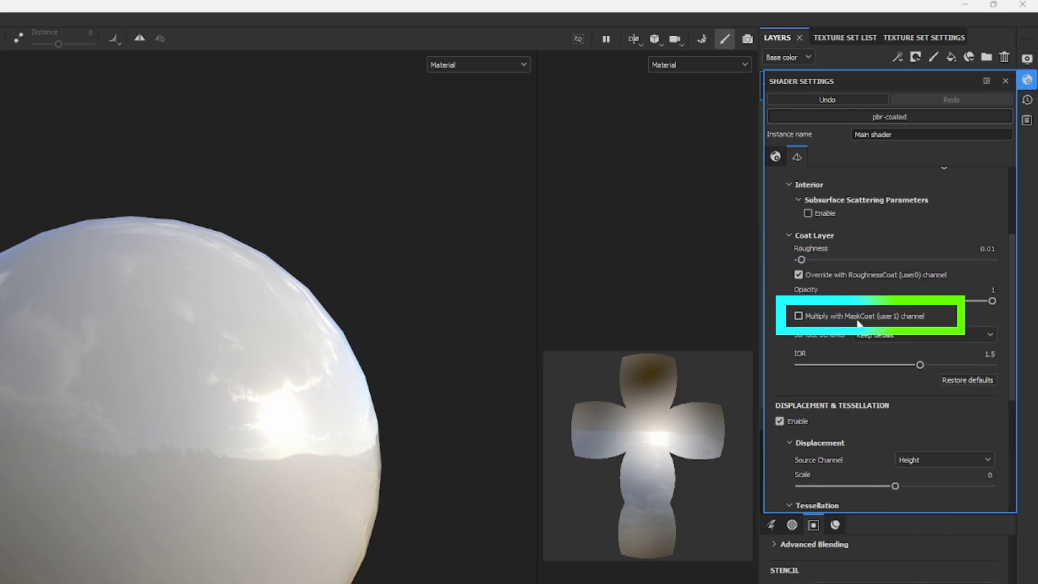
click(799, 317)
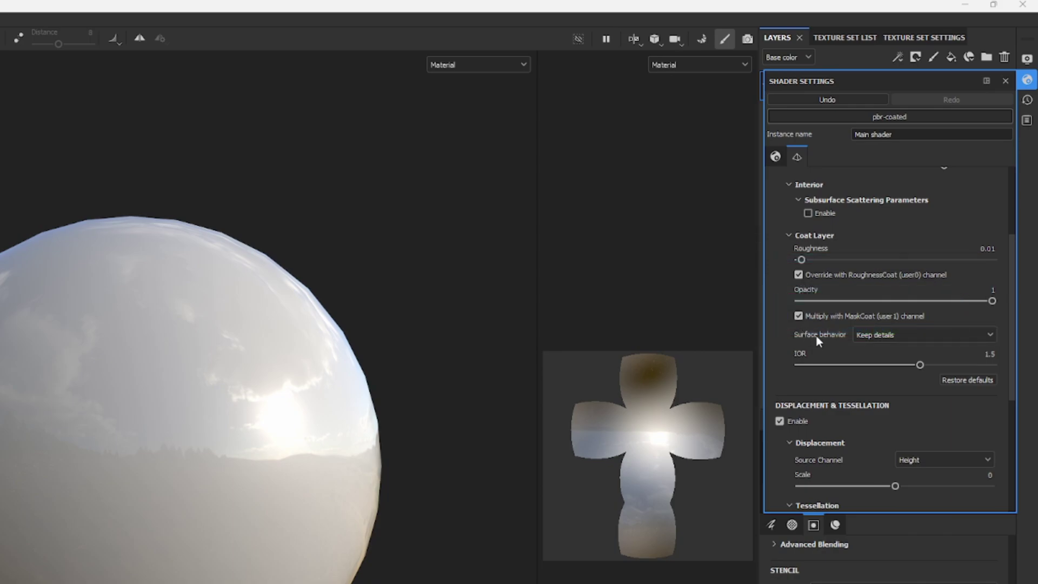
click(876, 335)
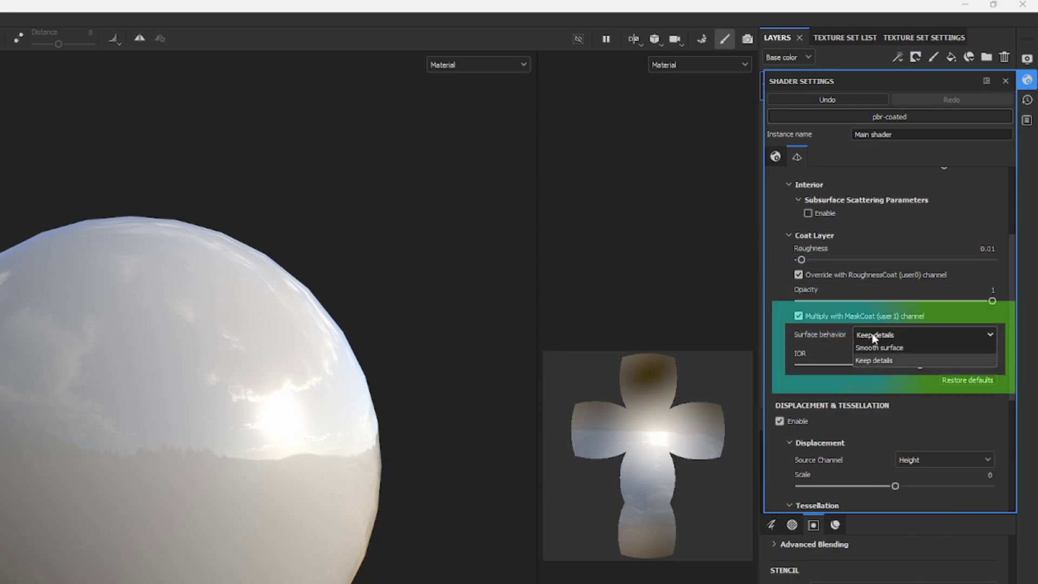
click(894, 352)
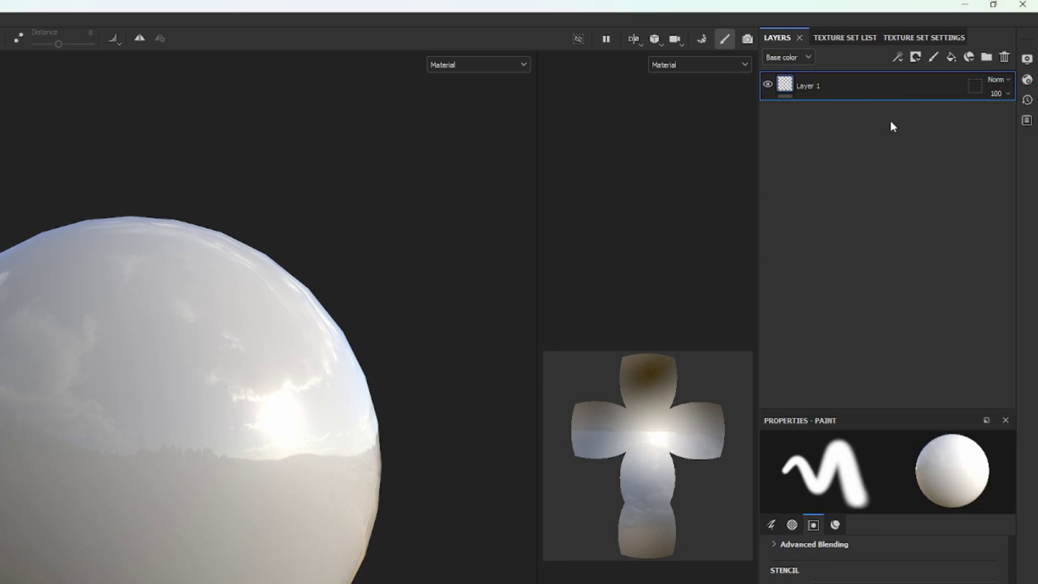
click(913, 36)
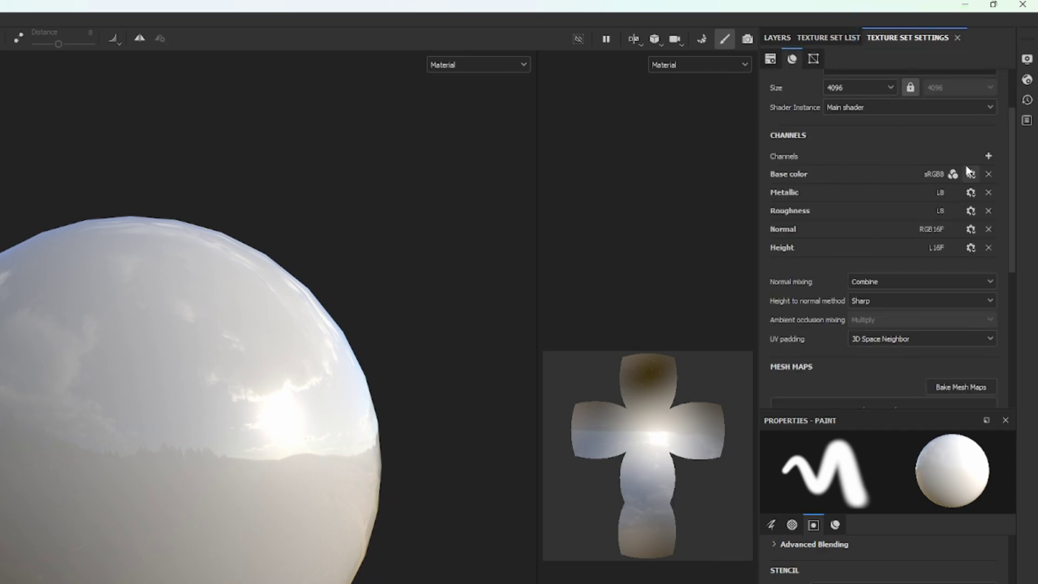
Add User0, User1 and User2 channels to the texture set.
click(989, 156)
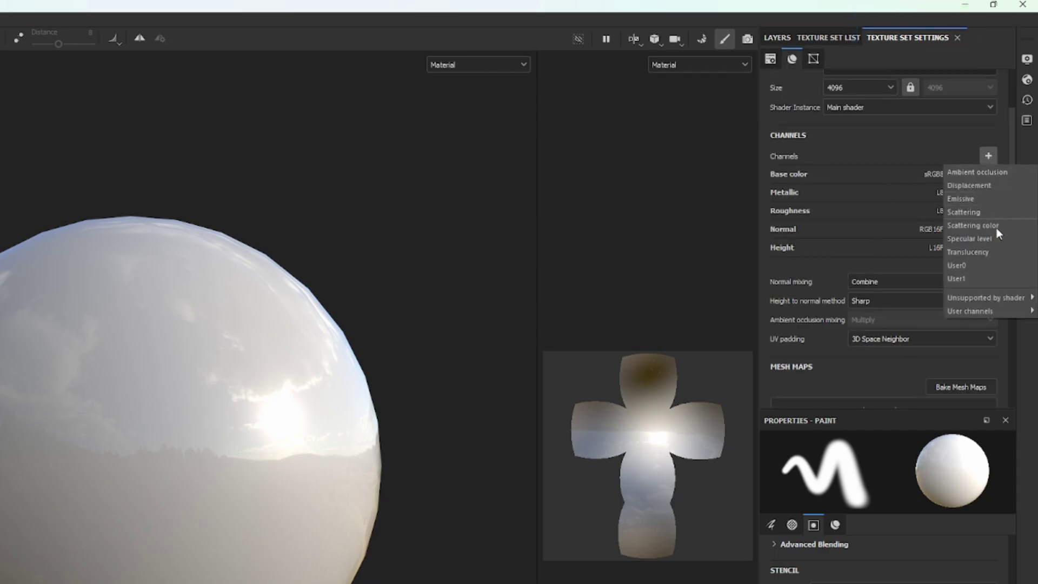
click(986, 267)
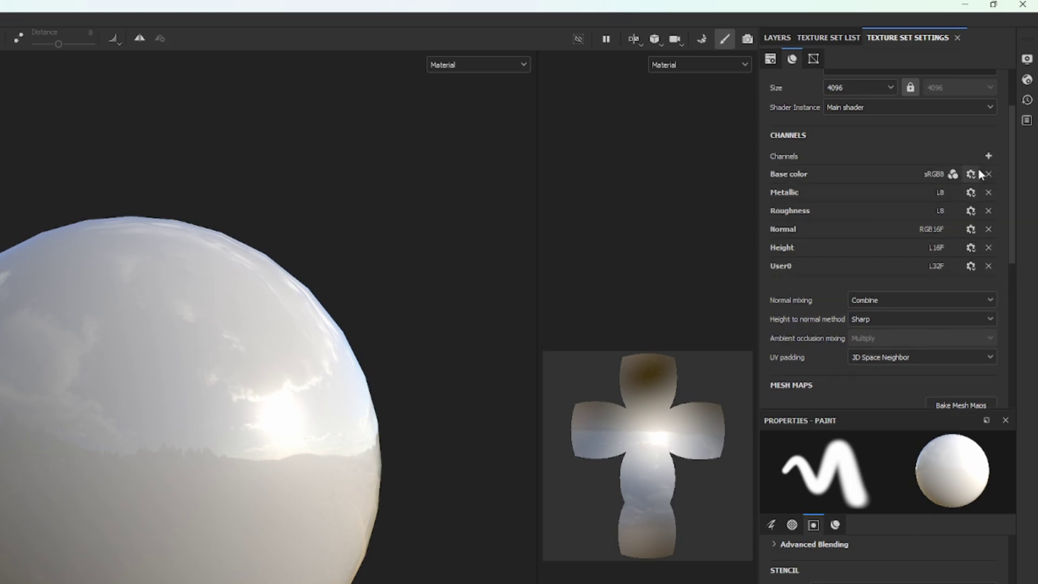
click(988, 157)
click(966, 265)
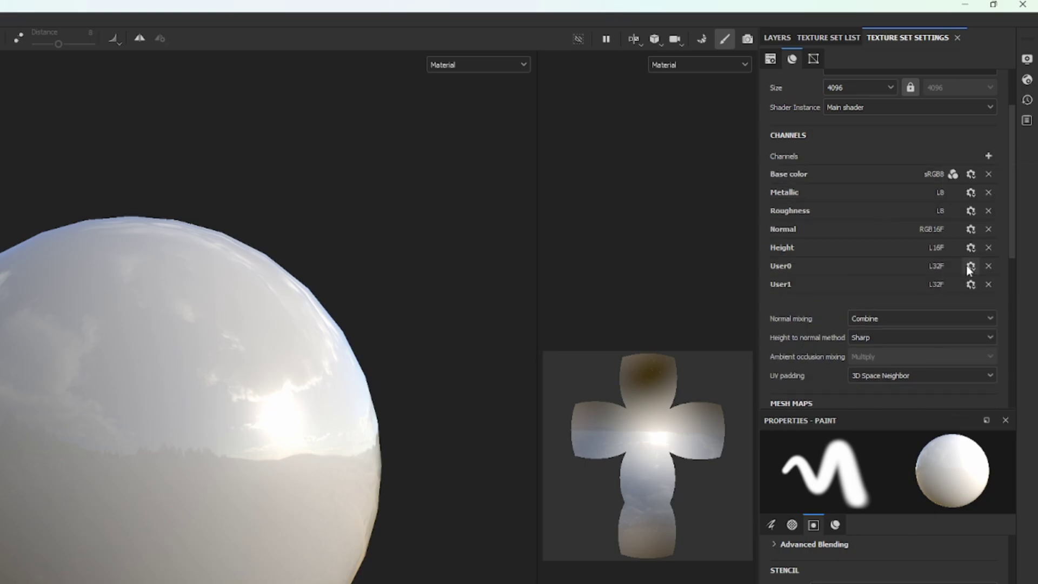
click(989, 156)
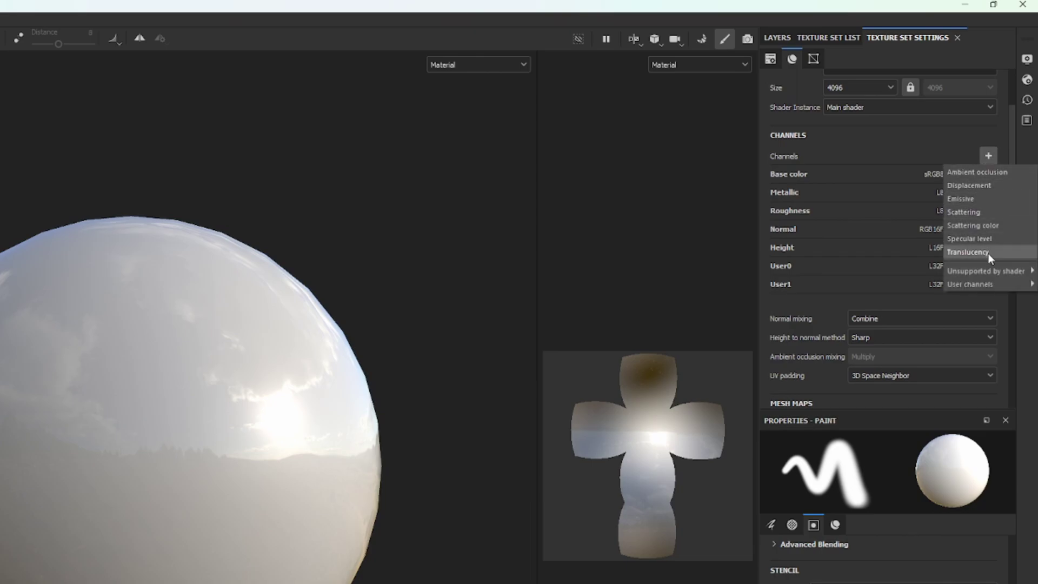
mouse_move(985, 284)
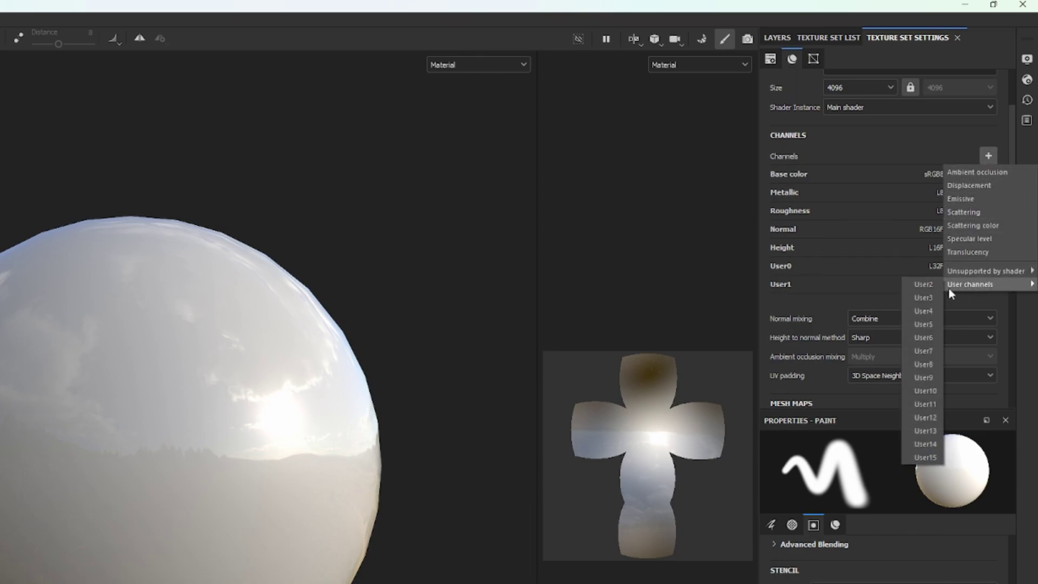
click(933, 285)
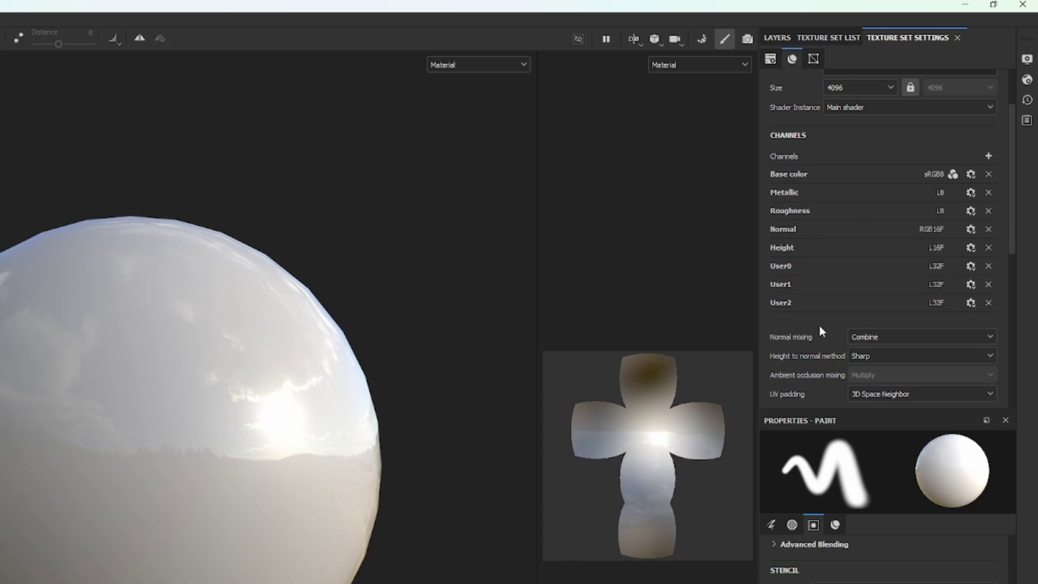
Rename the user channels to Coat Roughness, Coat and Glint.
double_click(783, 266)
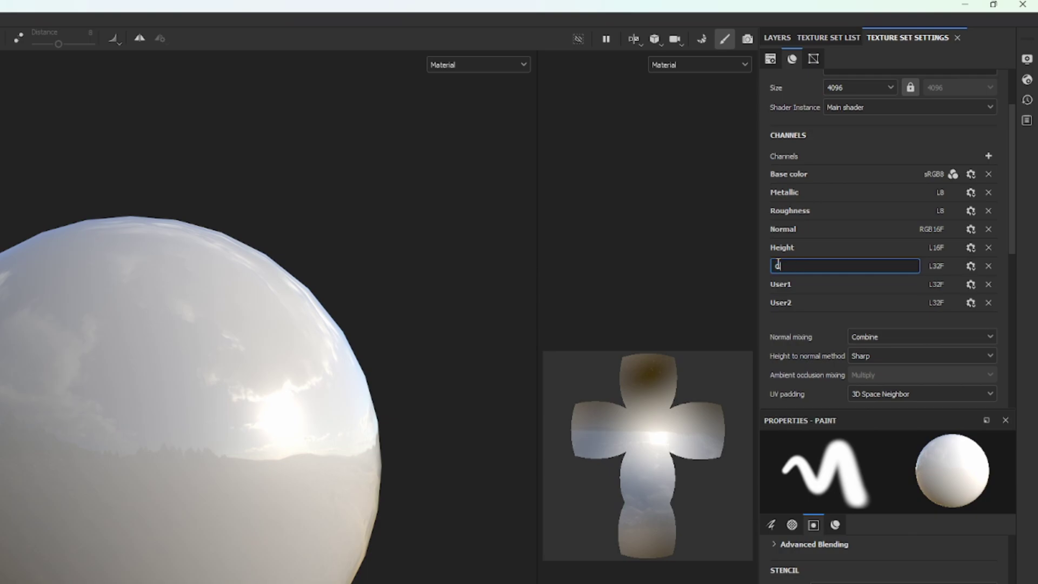
text(Coat Roughness)
key(Return)
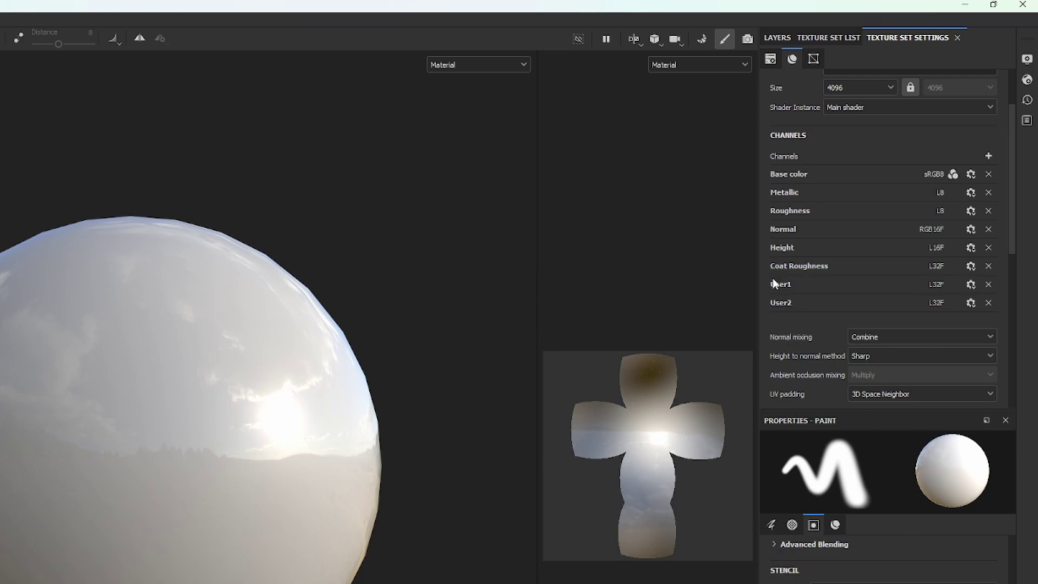
double_click(780, 283)
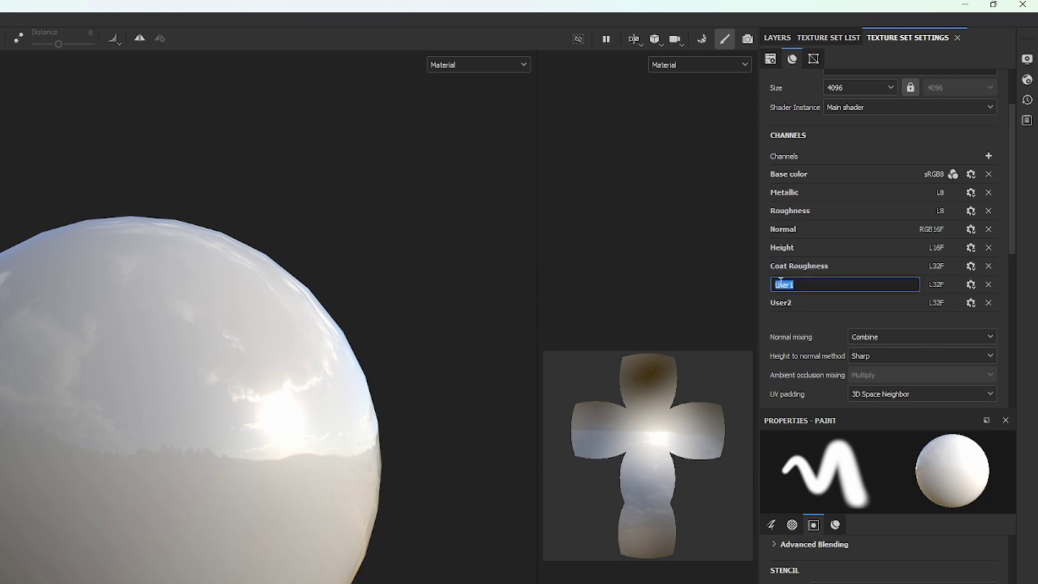
key(Return)
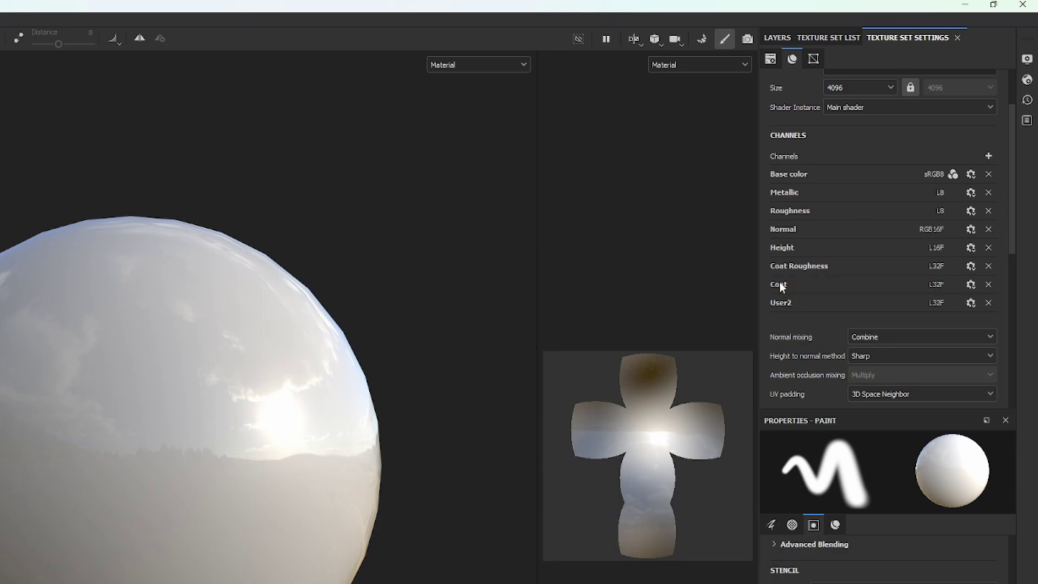
double_click(774, 303)
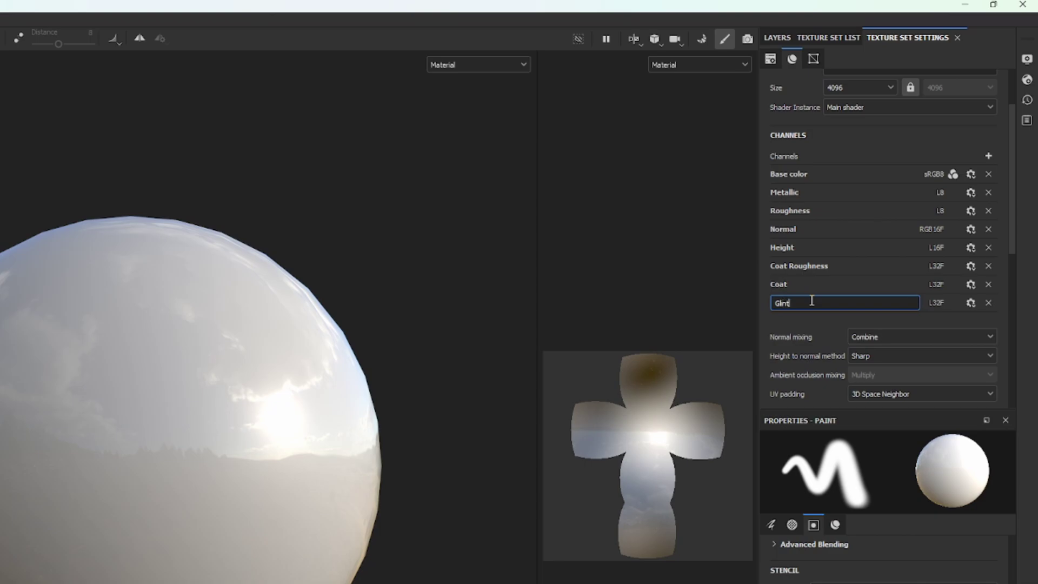
key(Return)
Set the Coat Roughness, Coat and Glint channel formats to L8 and return to Layers.
click(971, 267)
click(984, 295)
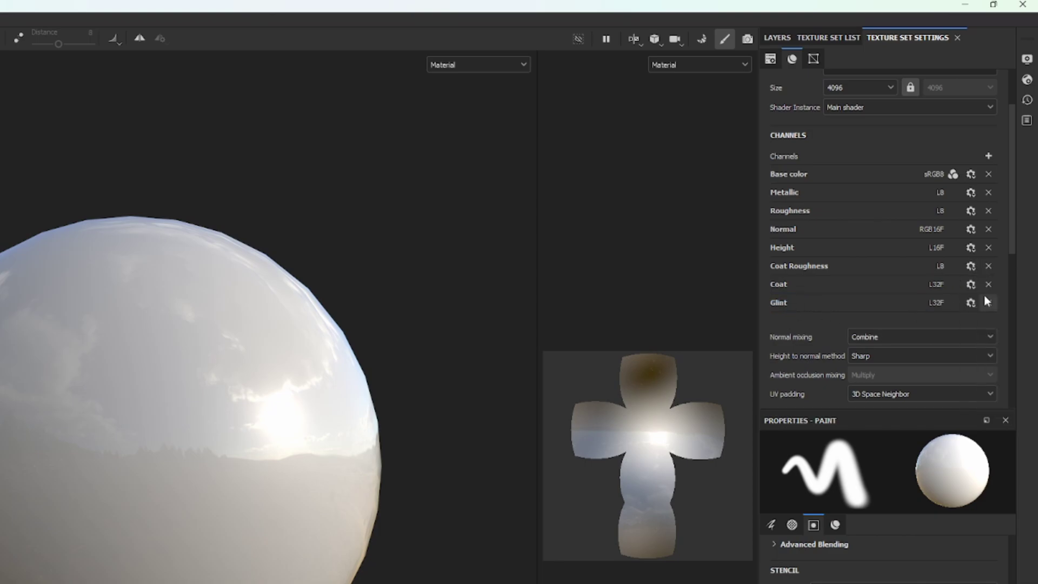
click(971, 285)
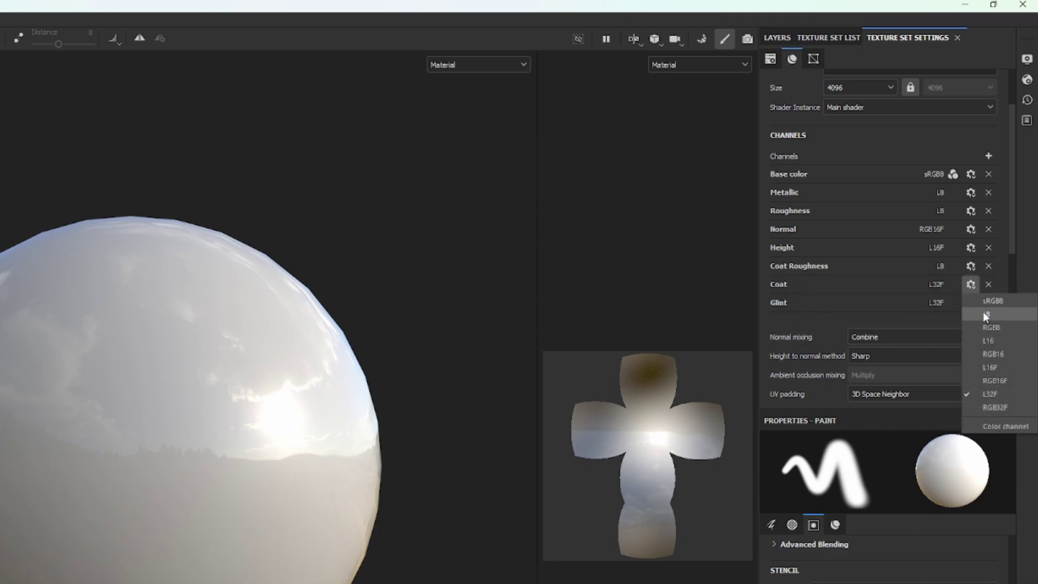
click(983, 312)
click(971, 303)
click(984, 333)
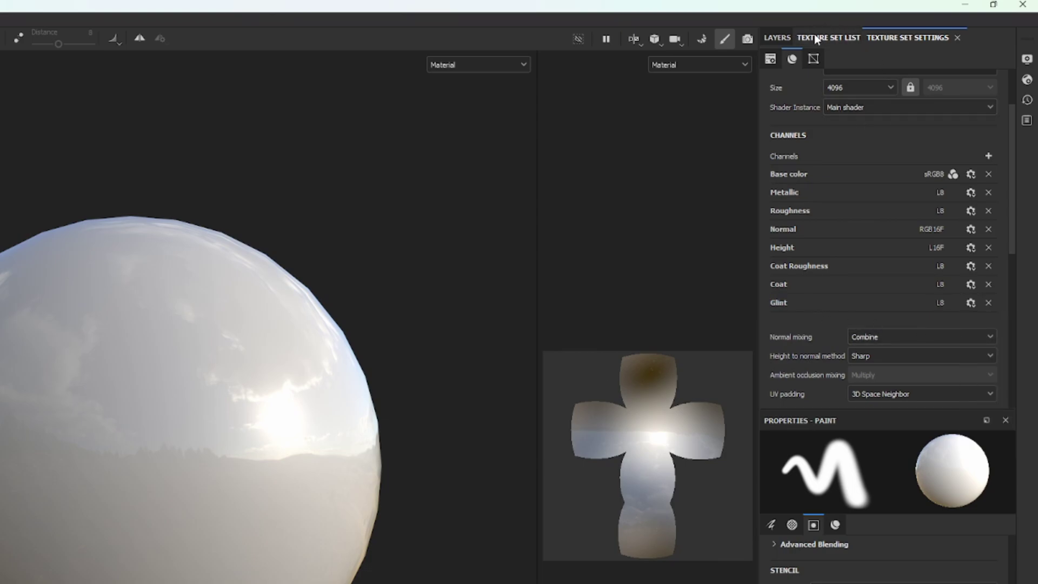
click(776, 37)
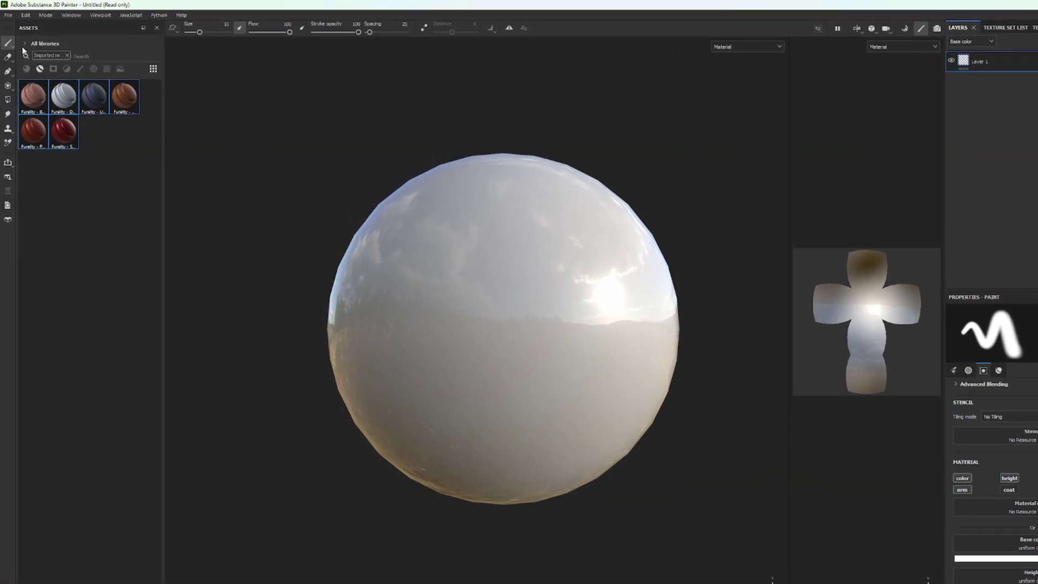
click(6, 15)
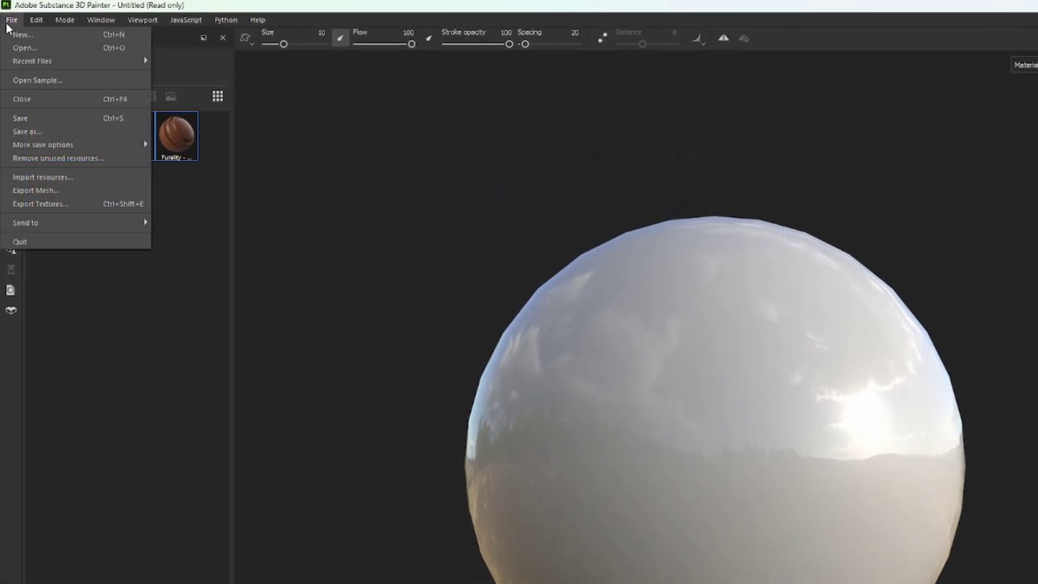
Set the texture export output template to Furality Coat Shader.
click(68, 205)
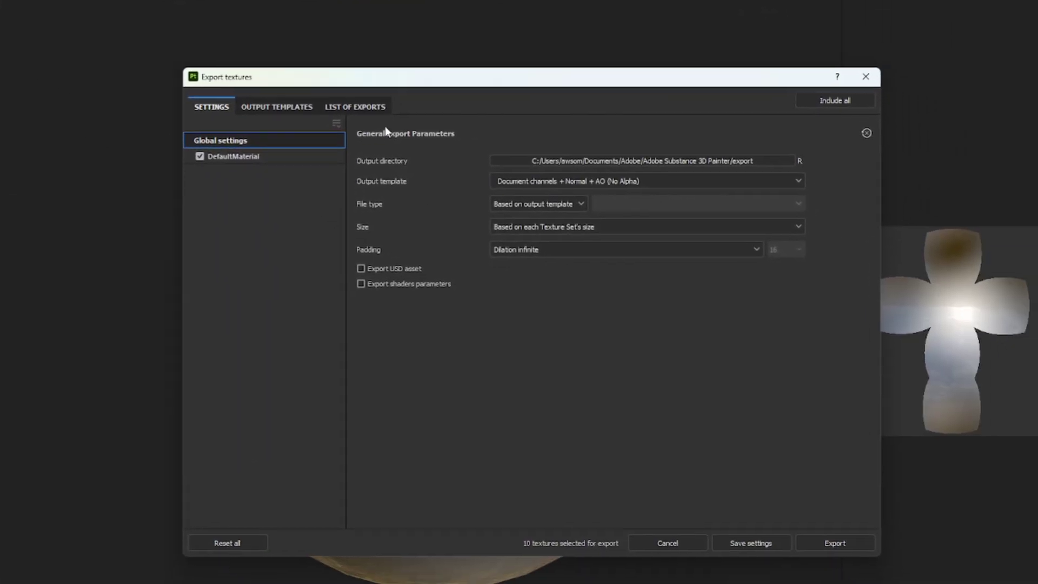
click(559, 168)
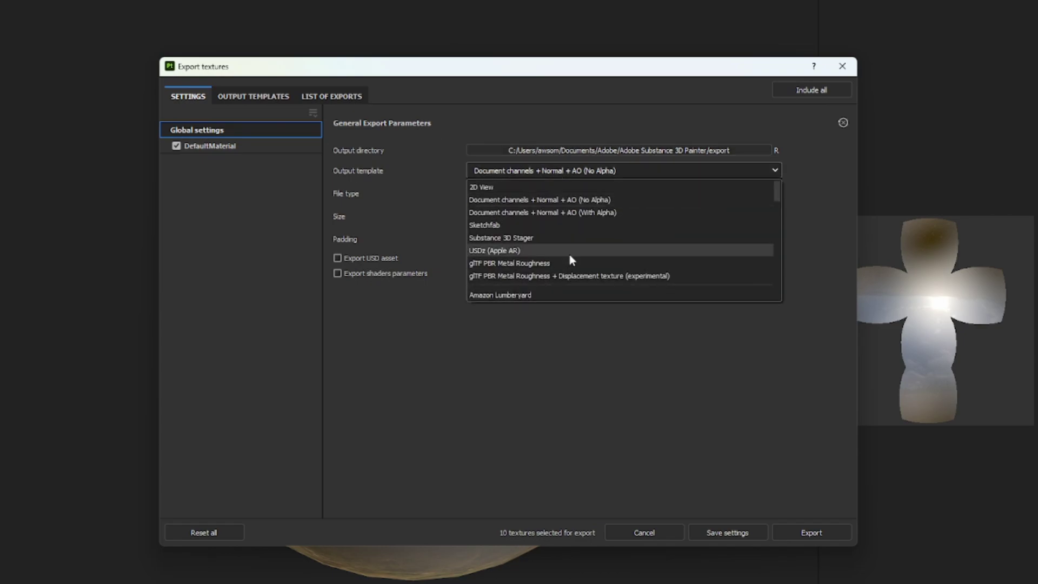
scroll(514, 228, down, 5)
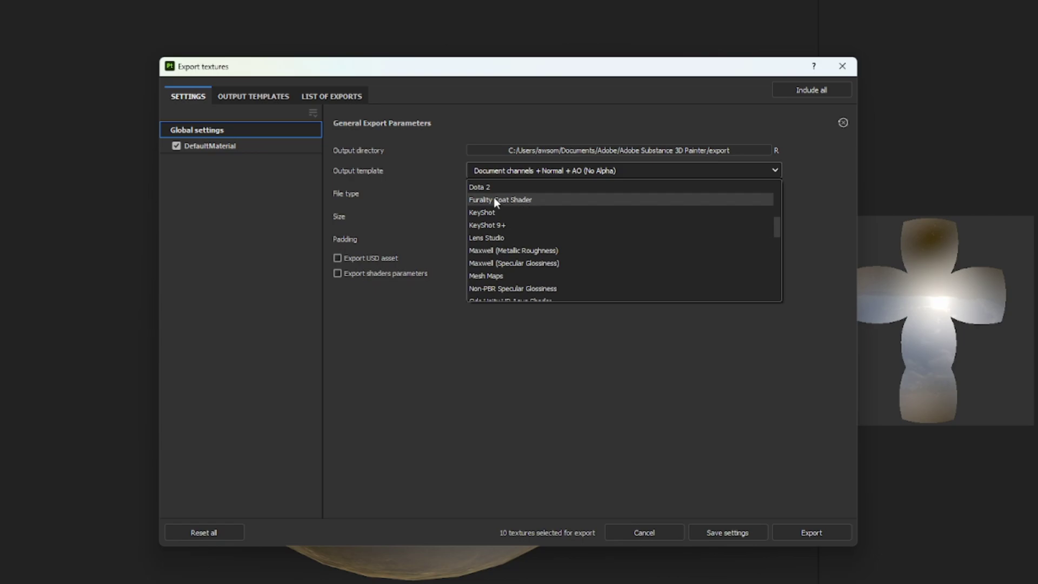
click(510, 200)
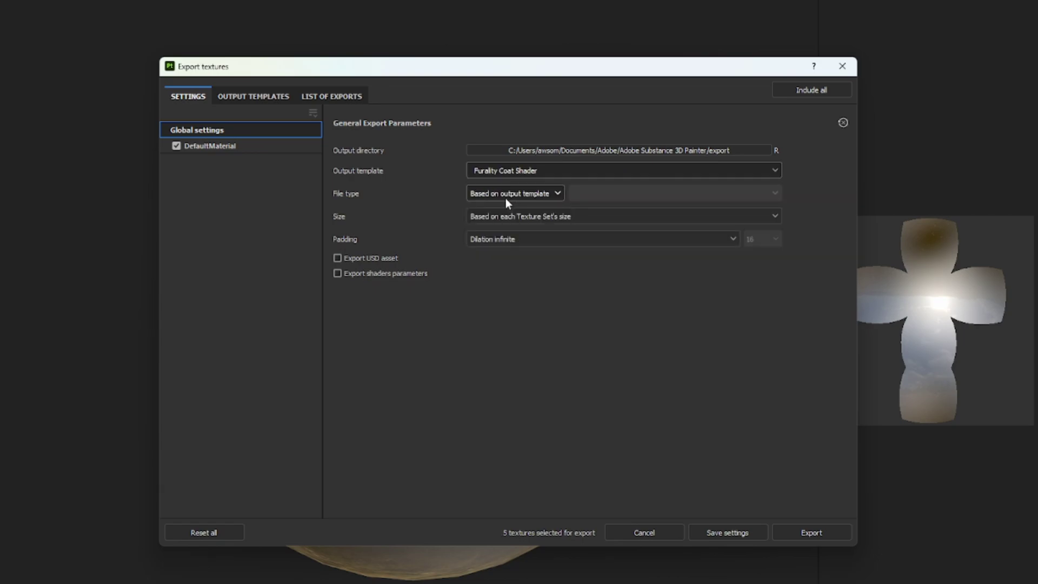
Export as png at 8 bits + dithering.
click(514, 193)
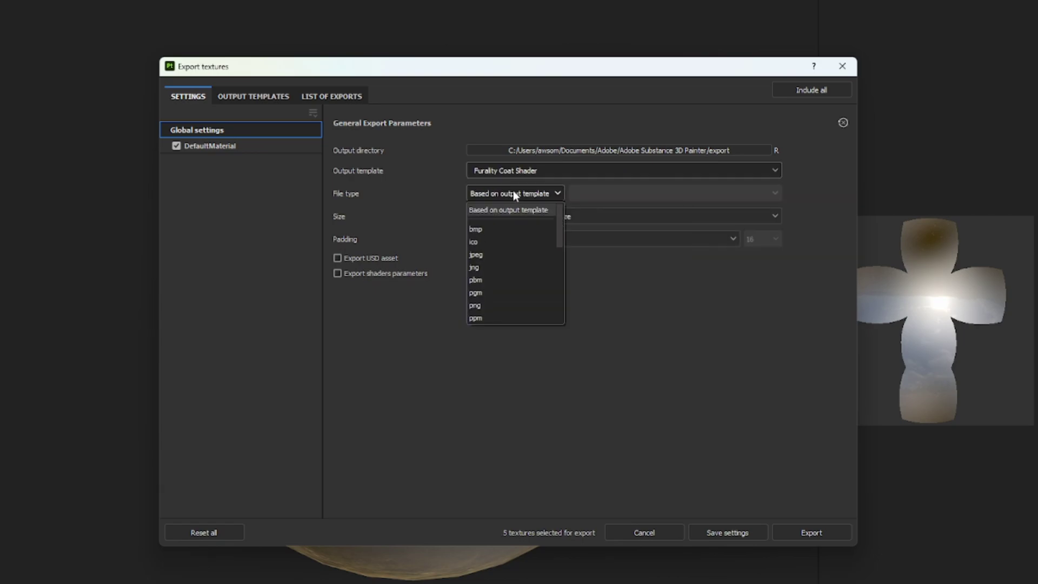
click(494, 306)
click(642, 193)
click(595, 220)
Set export size to 4096 and padding to Dilation + transparent with width 48.
click(529, 219)
click(544, 273)
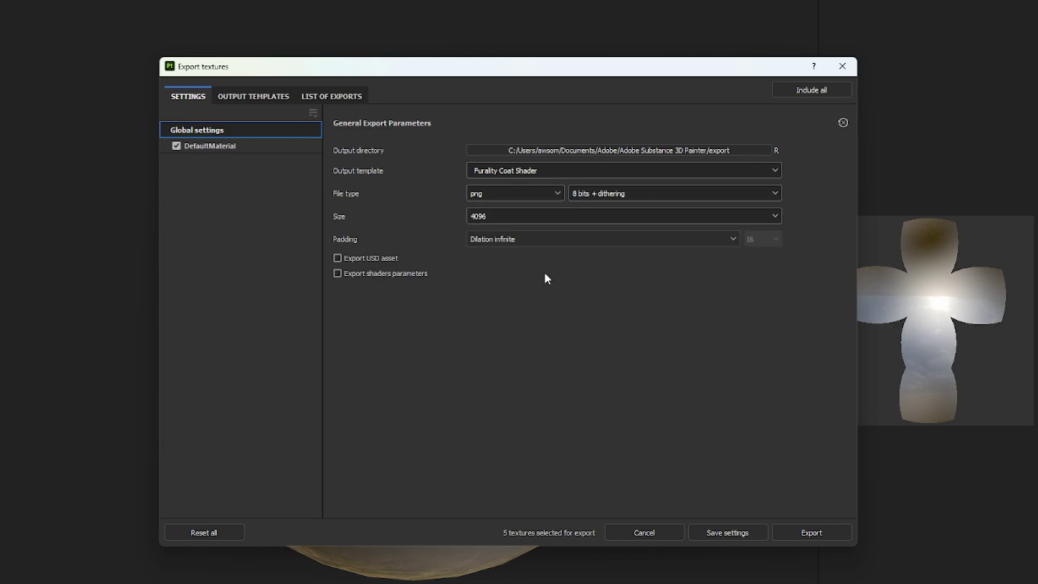
click(544, 239)
click(544, 276)
text(48)
key(Return)
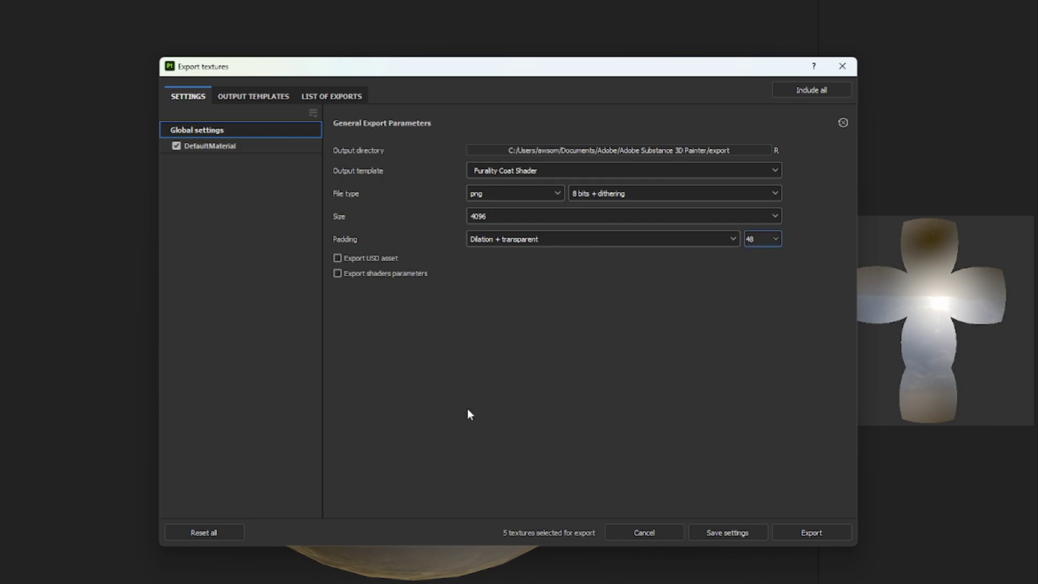